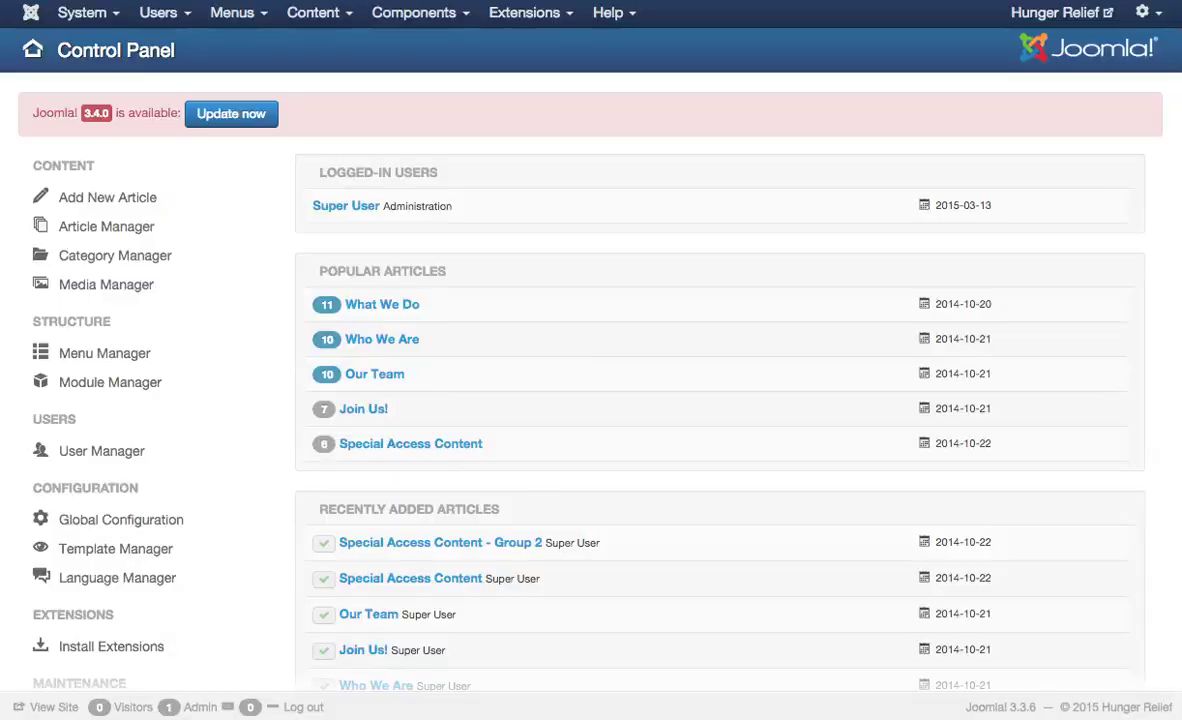
- Open the Extension Manager install page, pick com_rsform_2.5-3.x.zip, then cancel without uploading
left_click(524, 14)
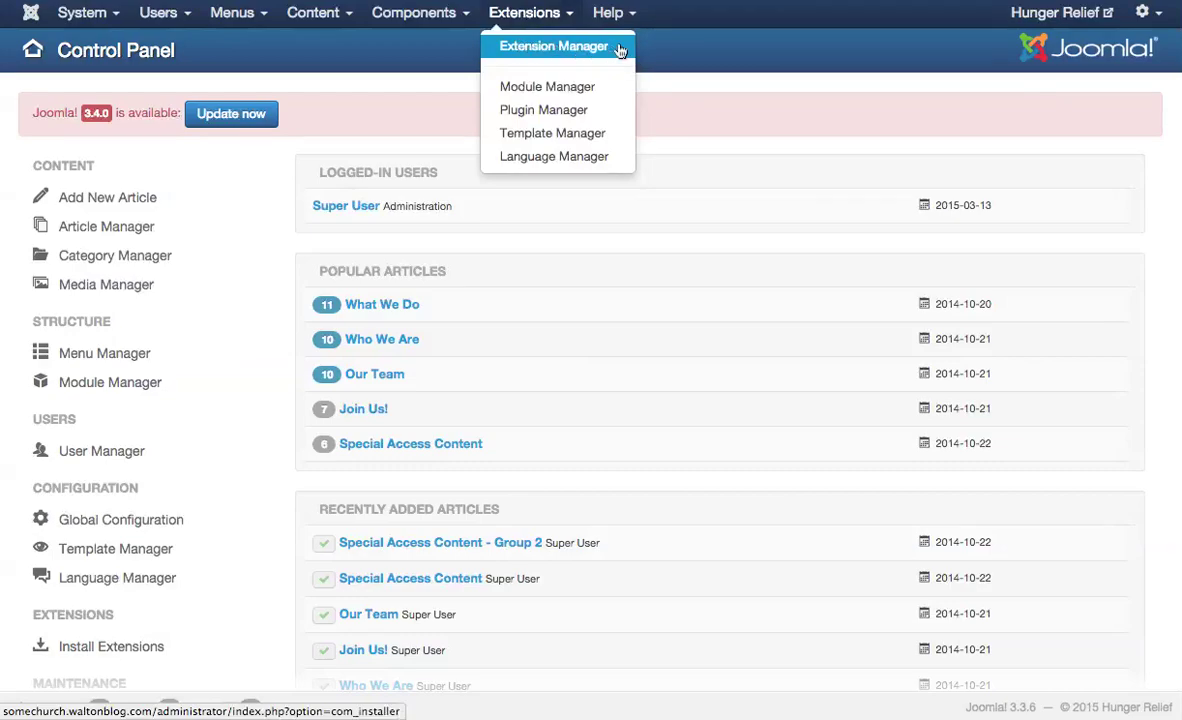
left_click(620, 50)
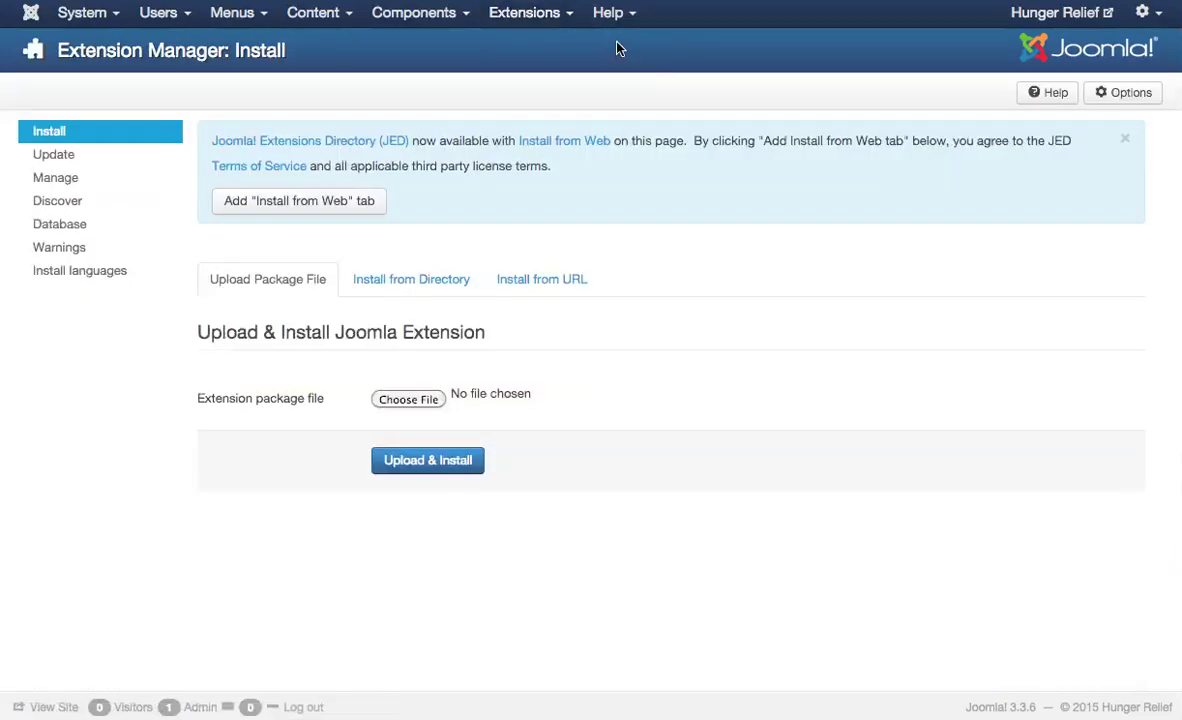
left_click(428, 402)
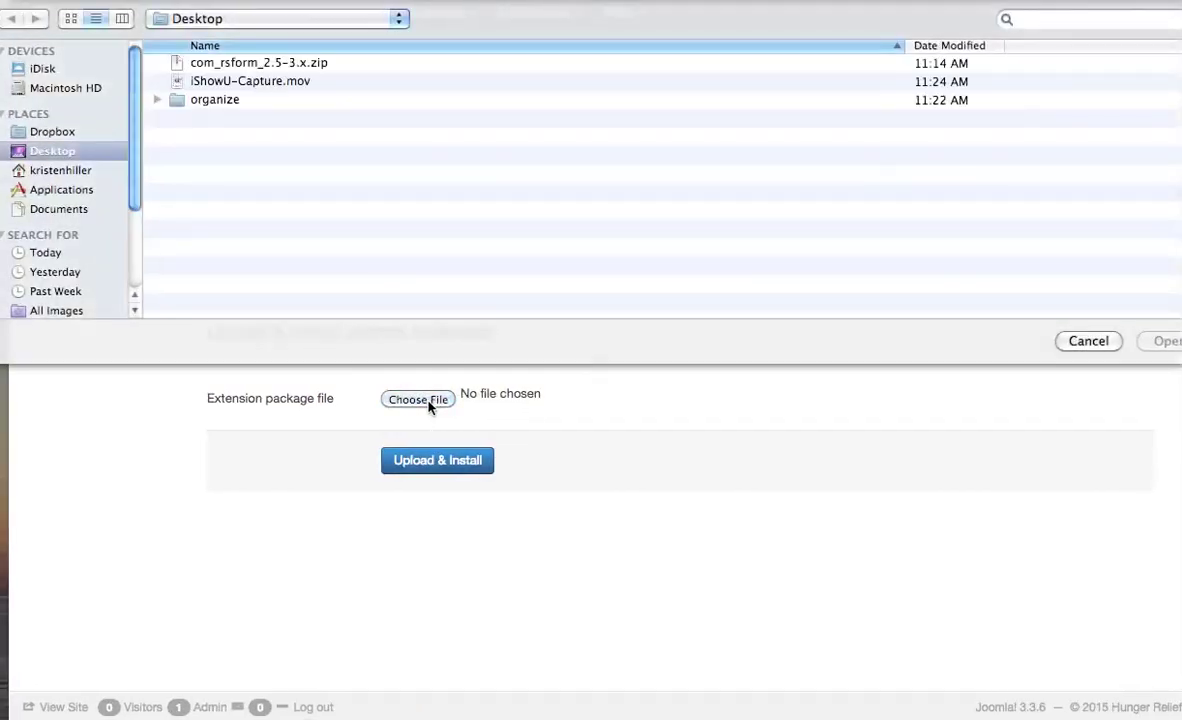
left_click(297, 64)
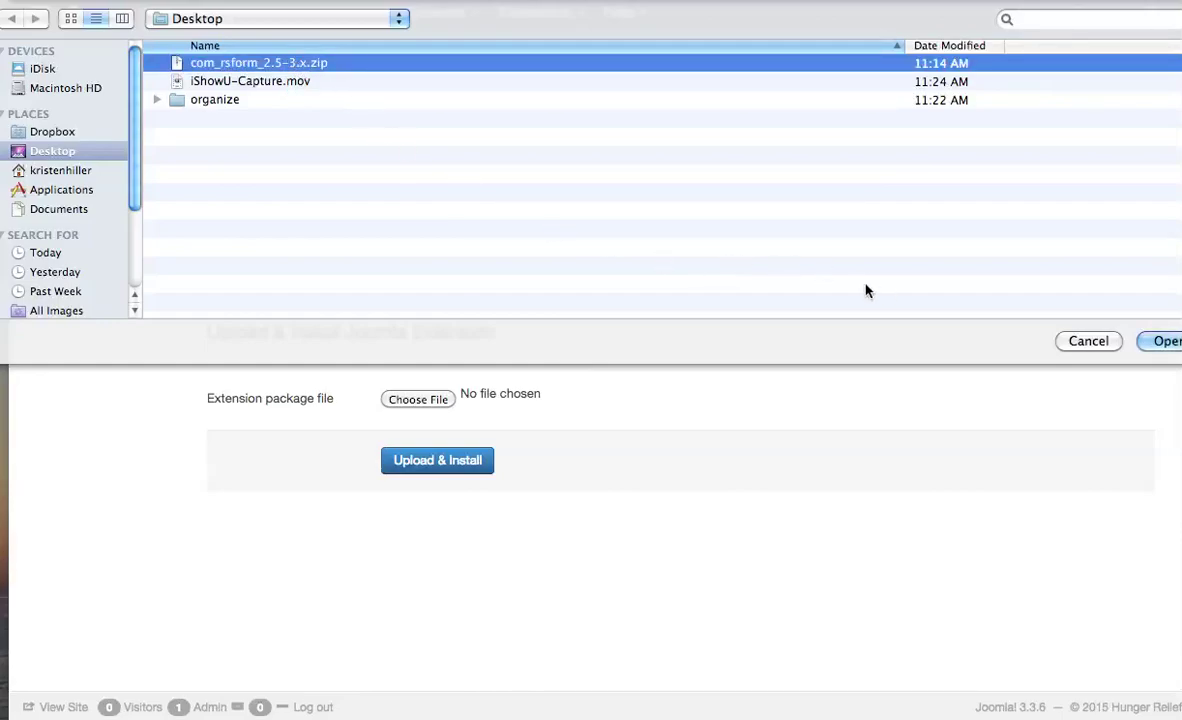
left_click(1100, 342)
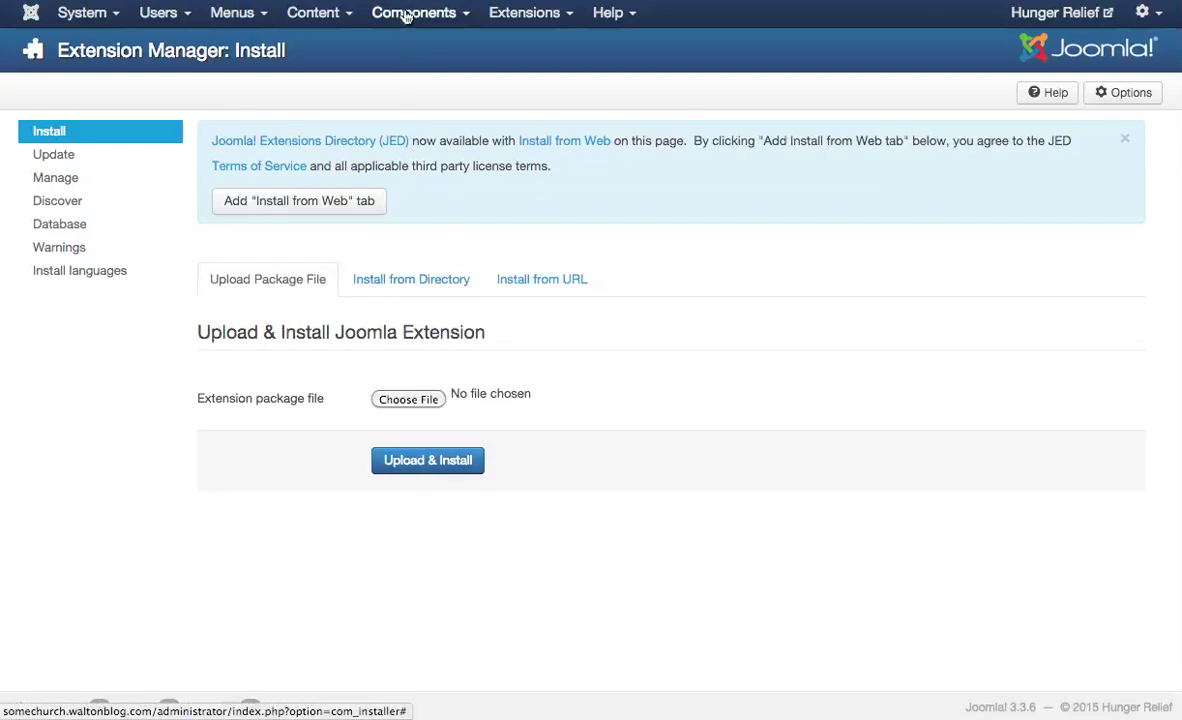
- Open RSForm! Pro's Manage Forms list from the Components menu
left_click(403, 13)
mouse_move(437, 193)
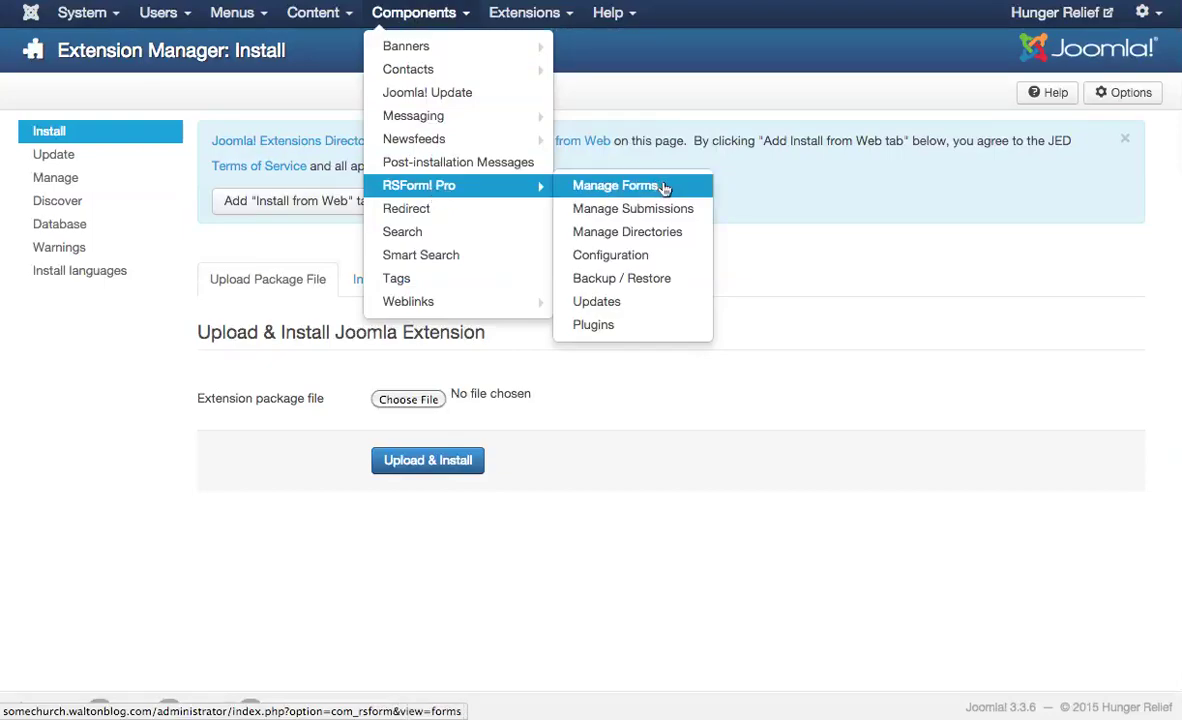
left_click(651, 189)
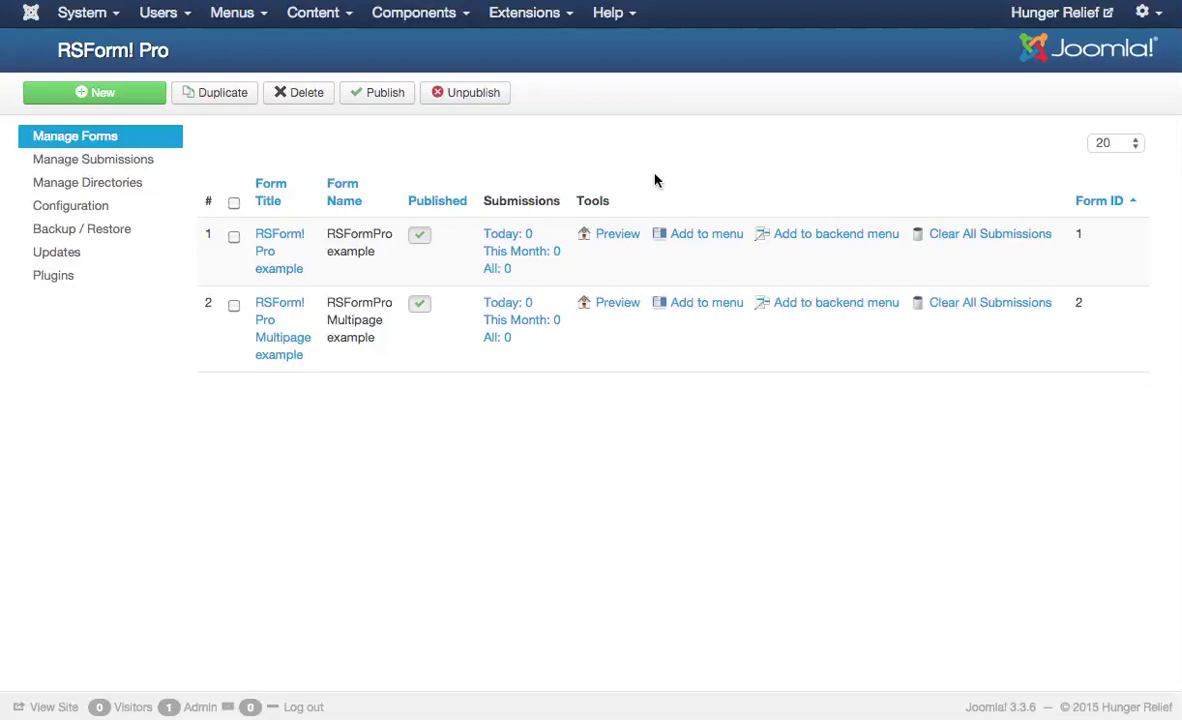
- Start a new RSForm! Pro form, skipping the wizard to get an empty untitled form
left_click(113, 93)
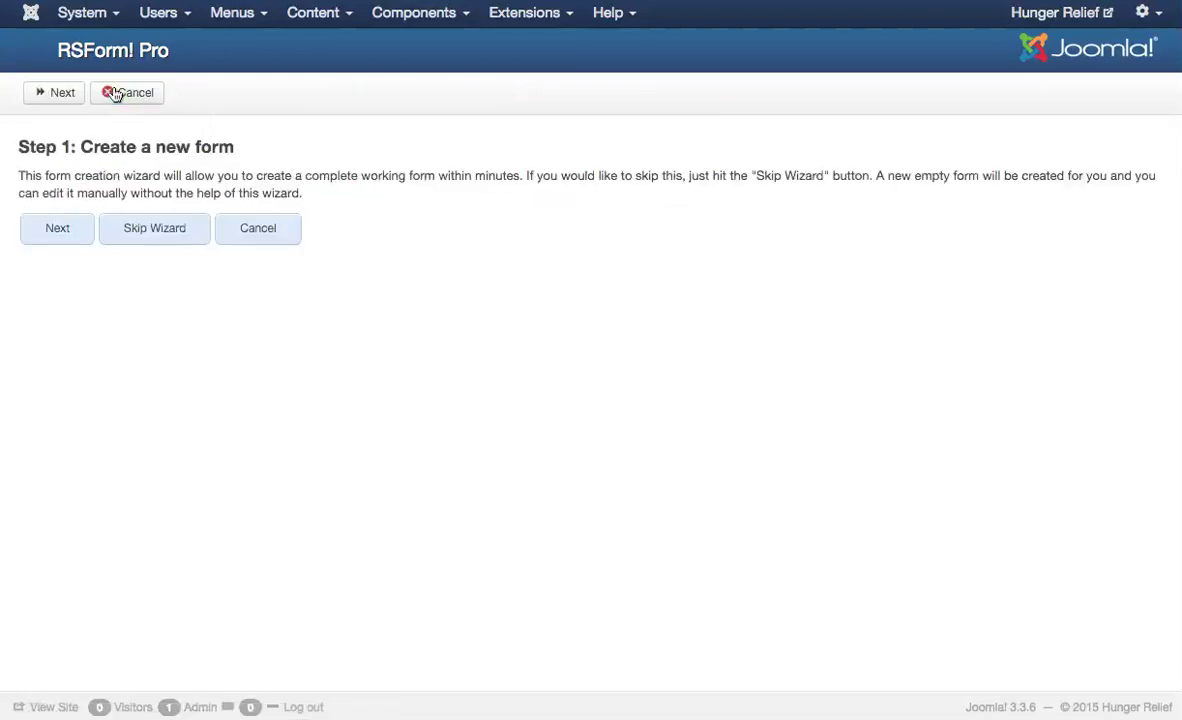
left_click(168, 233)
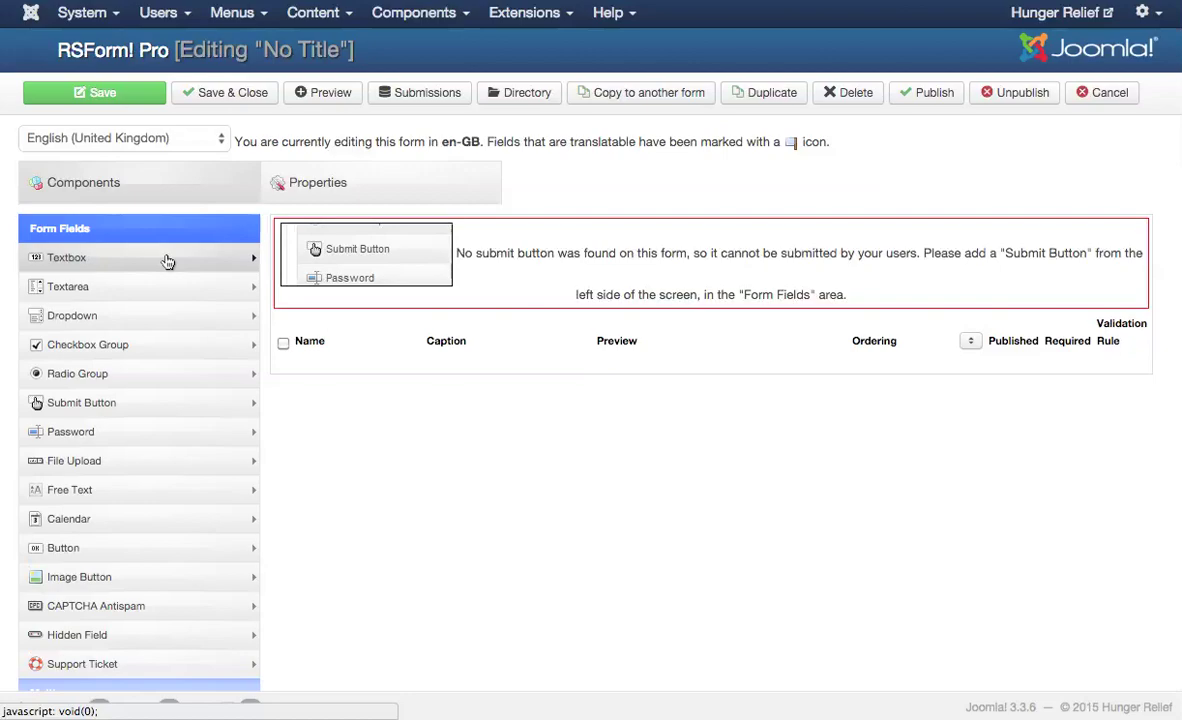
- Add a textbox with name and caption 'Name', set Required to Yes, and save it
left_click(164, 259)
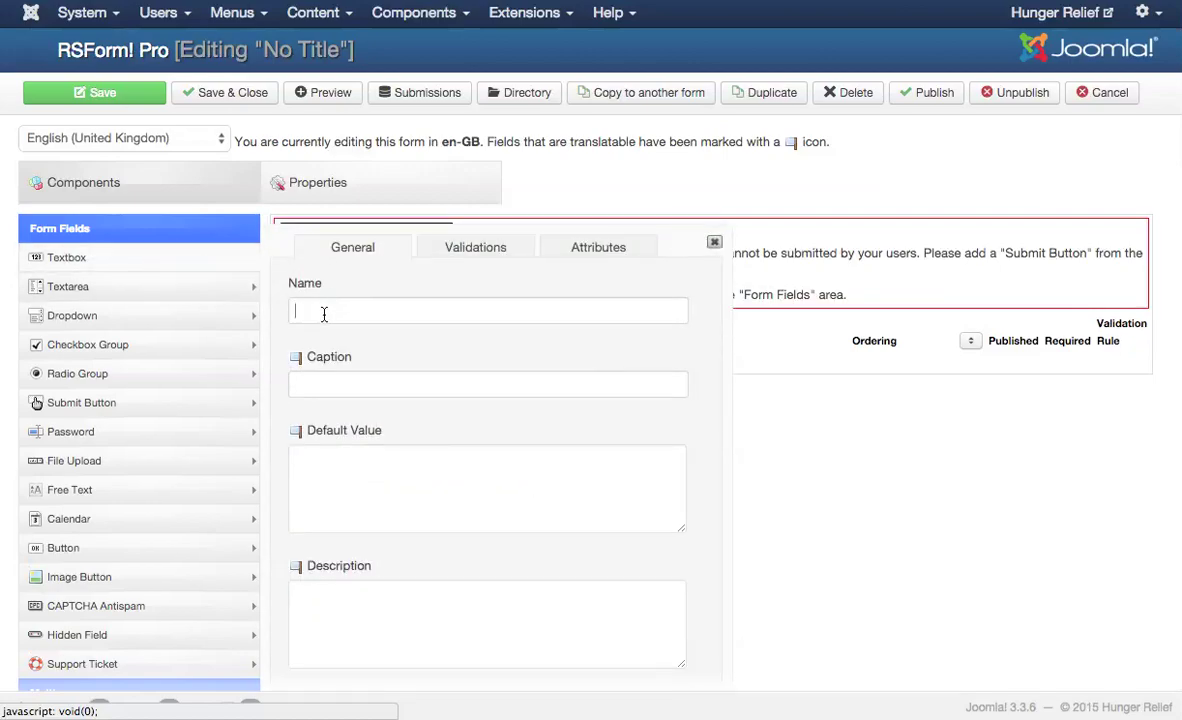
left_click(322, 312)
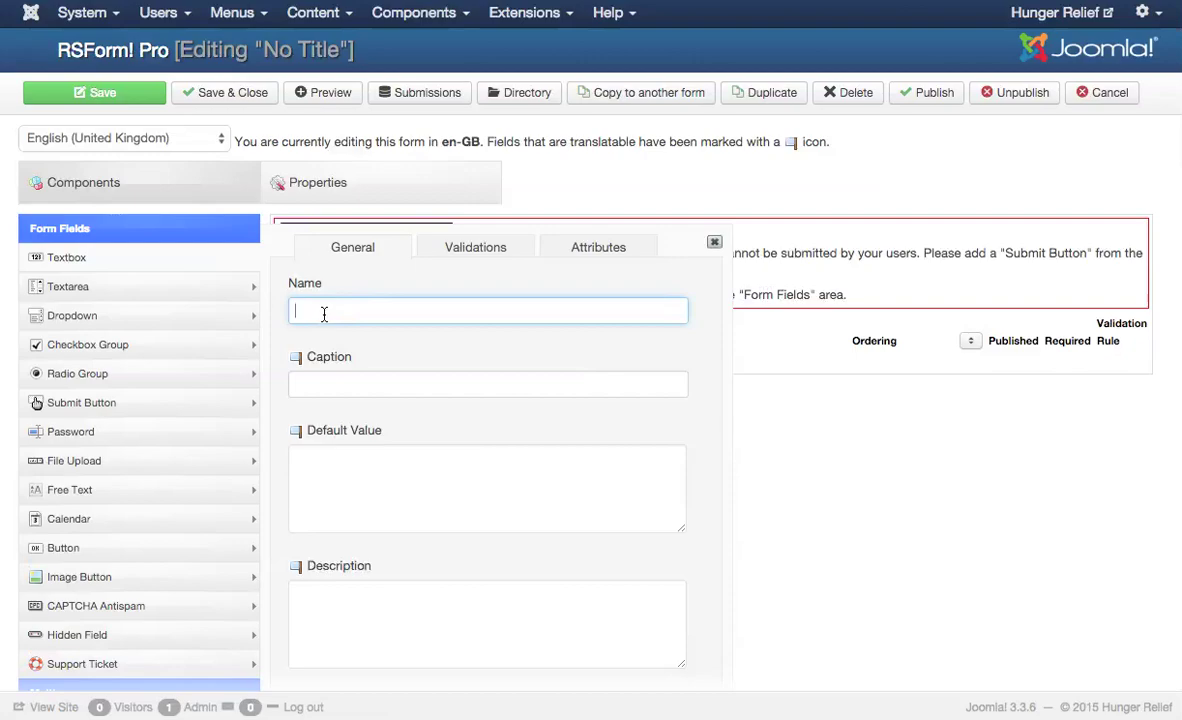
type("Name")
left_click(318, 389)
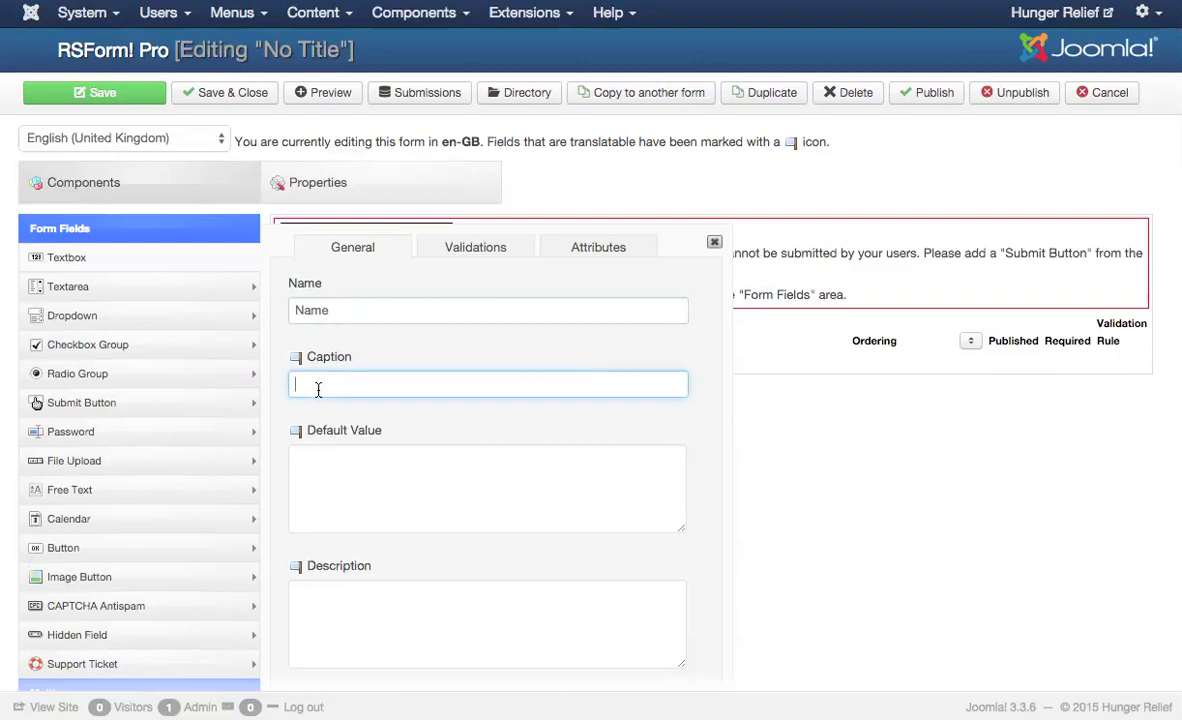
type("Name")
scroll(340, 422, "down", 1)
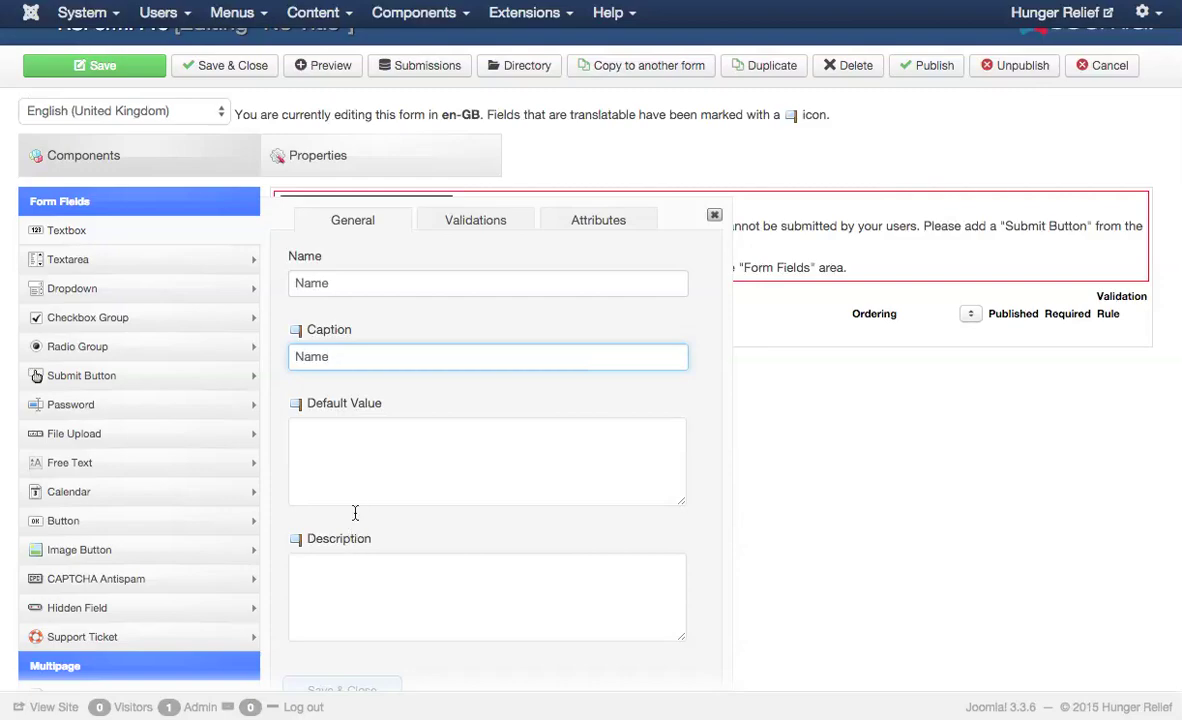
left_click(465, 222)
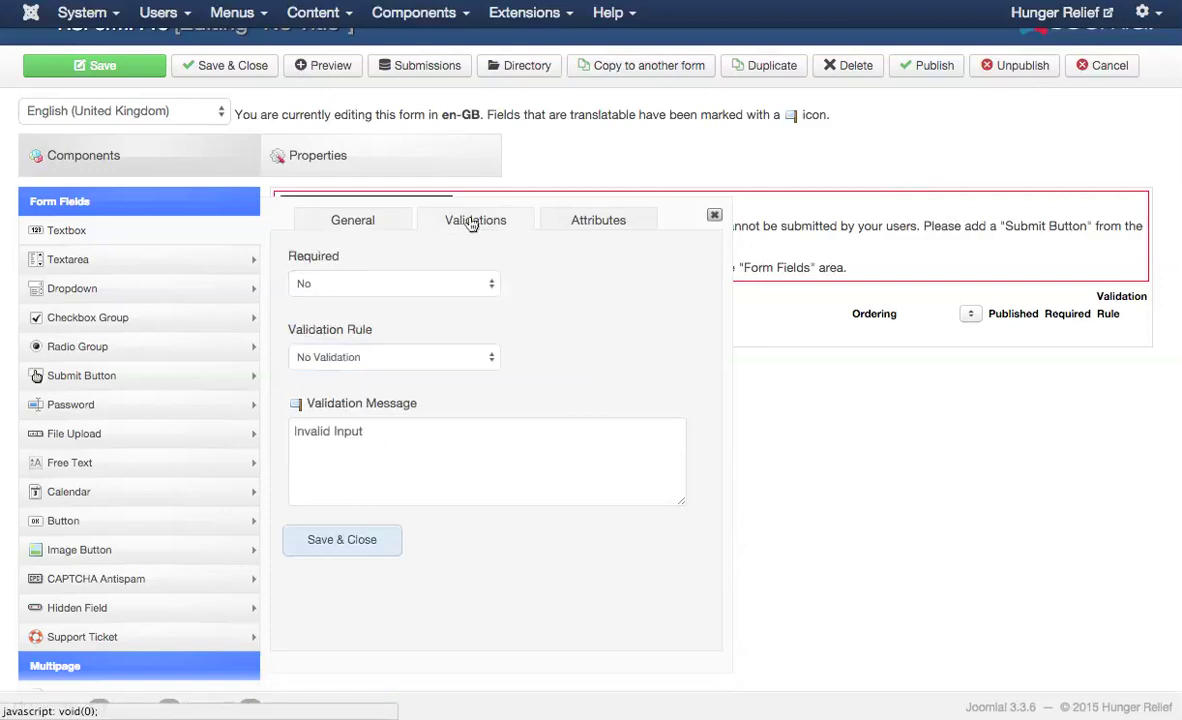
left_click(404, 285)
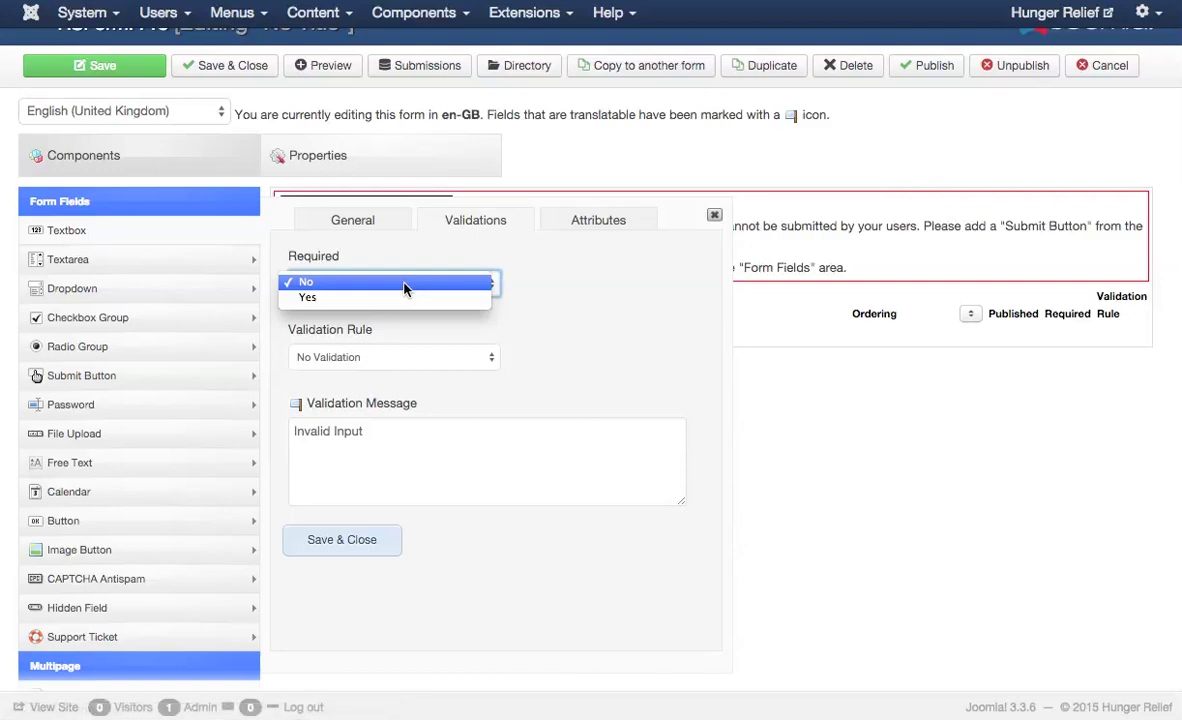
left_click(403, 298)
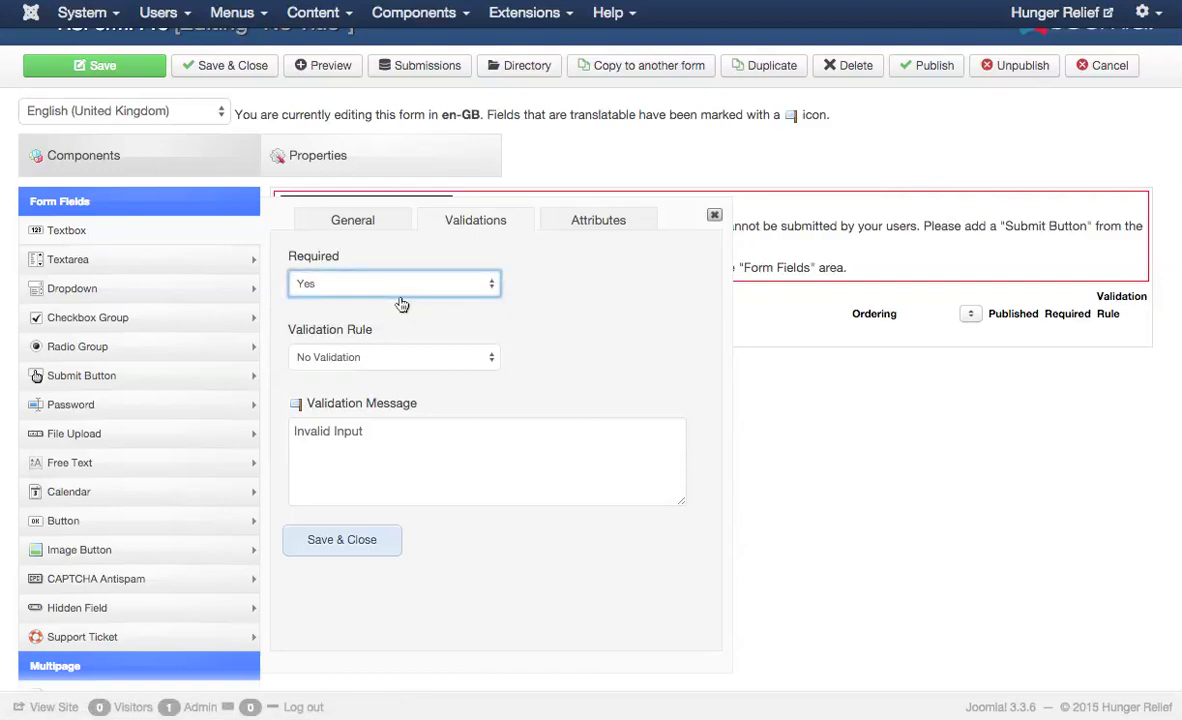
left_click(343, 546)
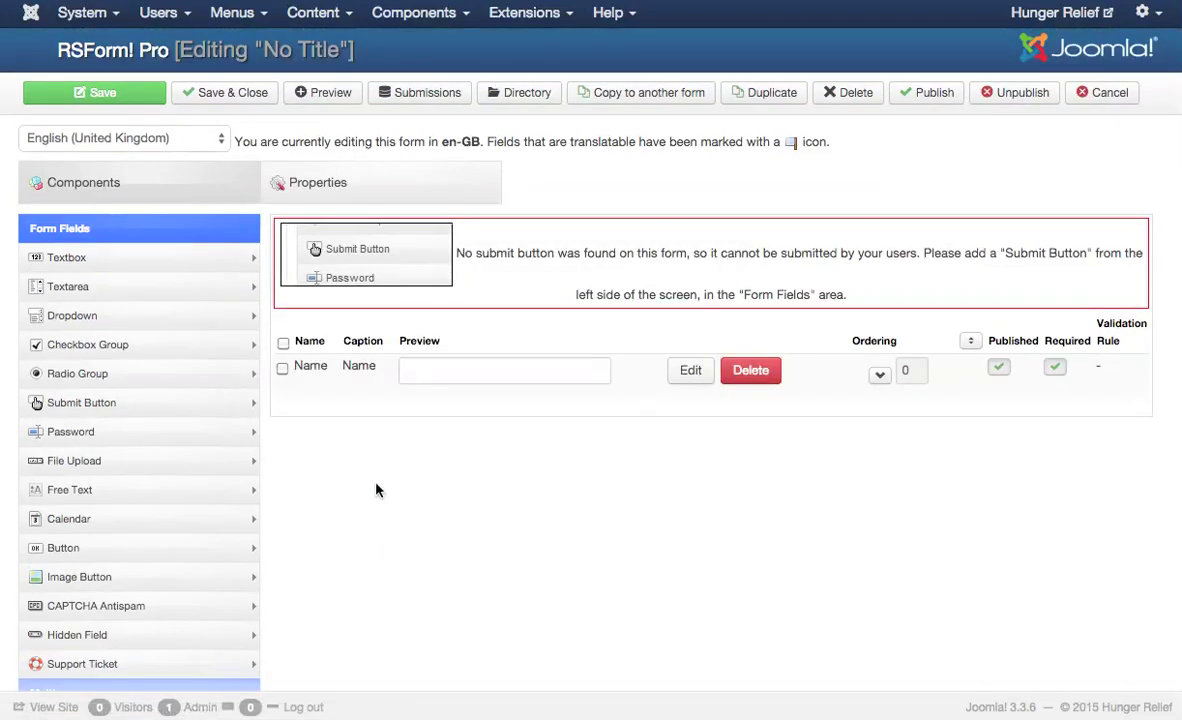
- Add a new textbox with name and caption 'Email', correcting the caption typo
left_click(140, 261)
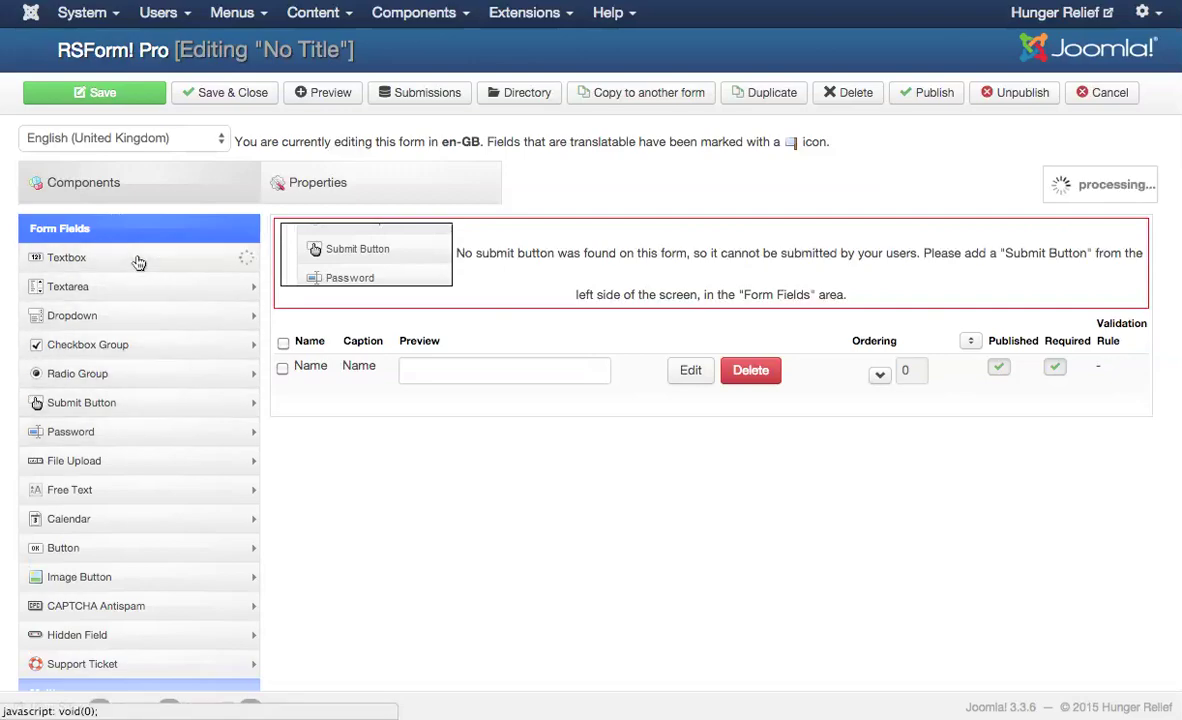
left_click(340, 311)
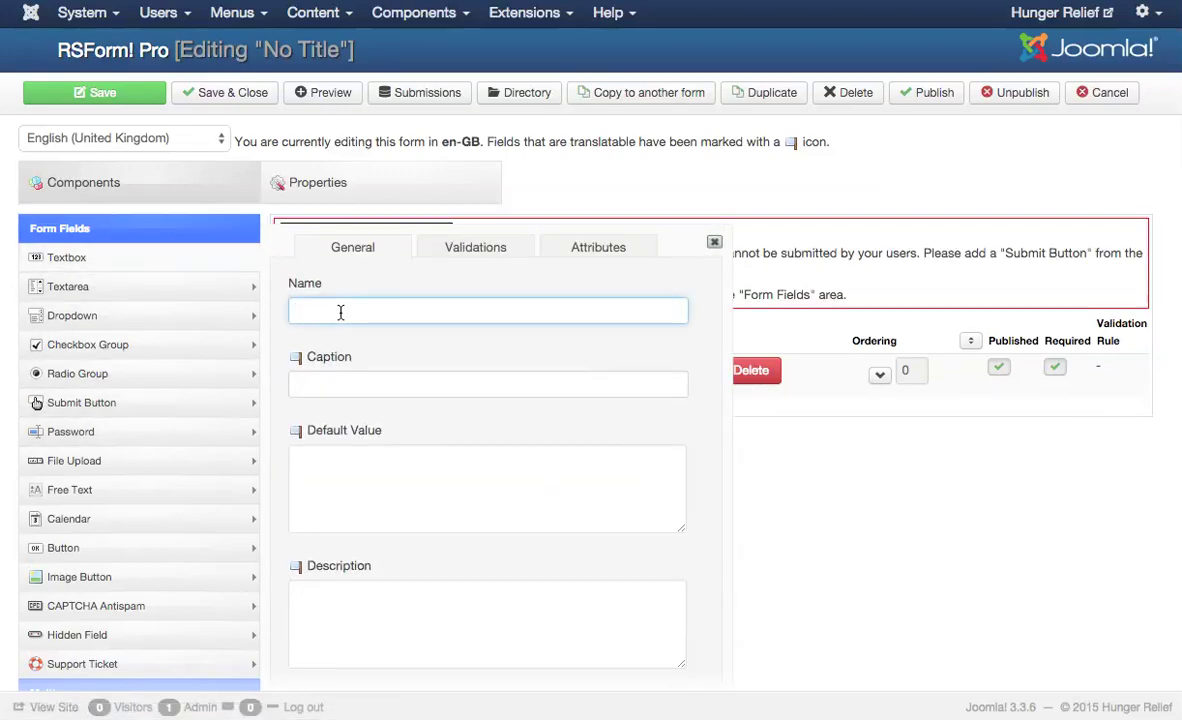
type("Email")
left_click(327, 388)
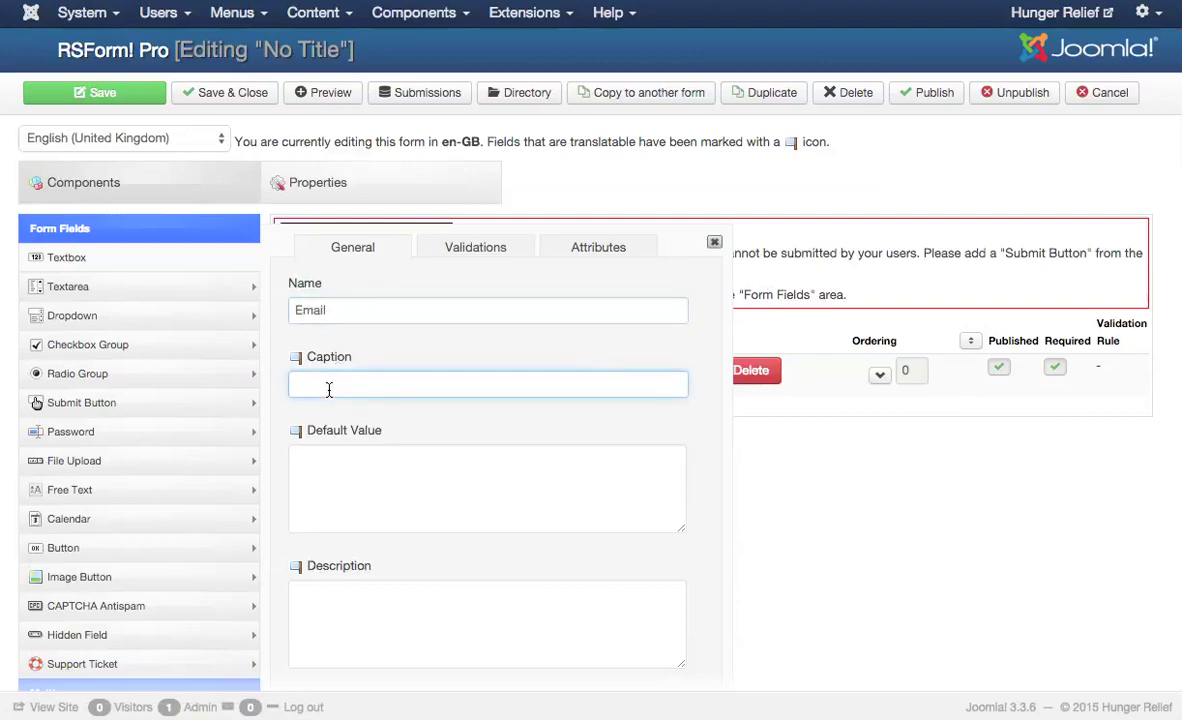
type("Emial")
key("BackSpace")
key("BackSpace")
key("BackSpace")
type("ail")
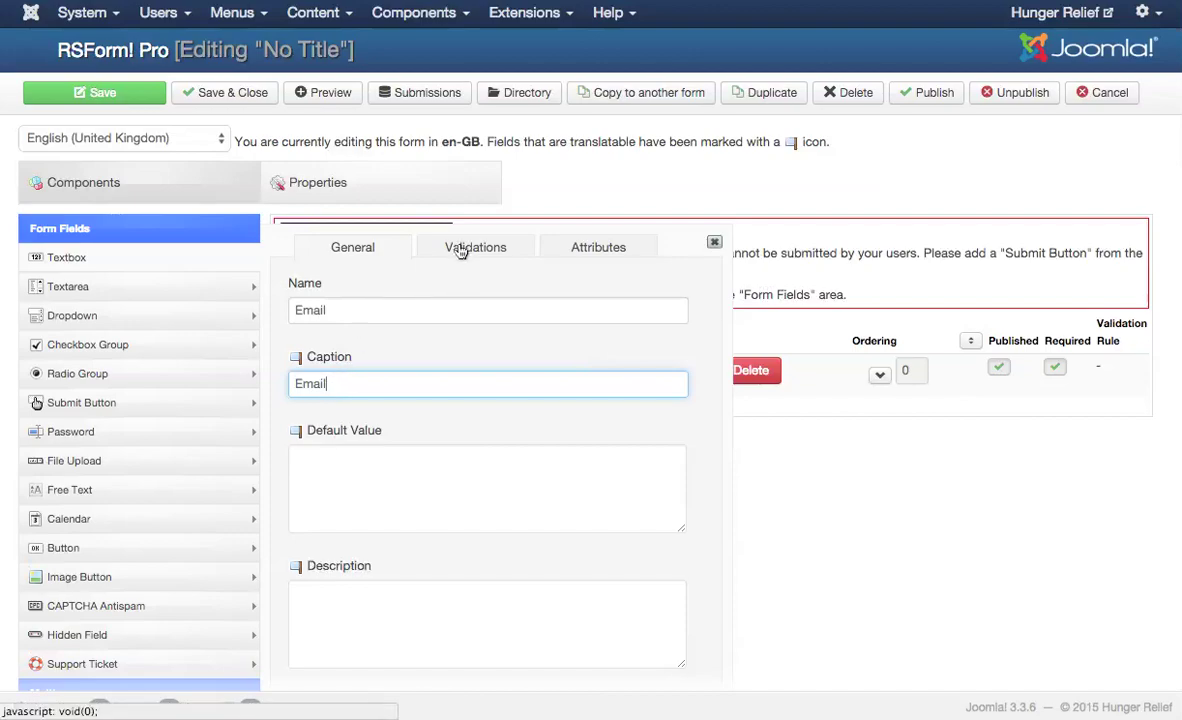
- Make the Email field required with the Email Address validation rule, then save it
left_click(460, 250)
left_click(335, 310)
left_click(338, 325)
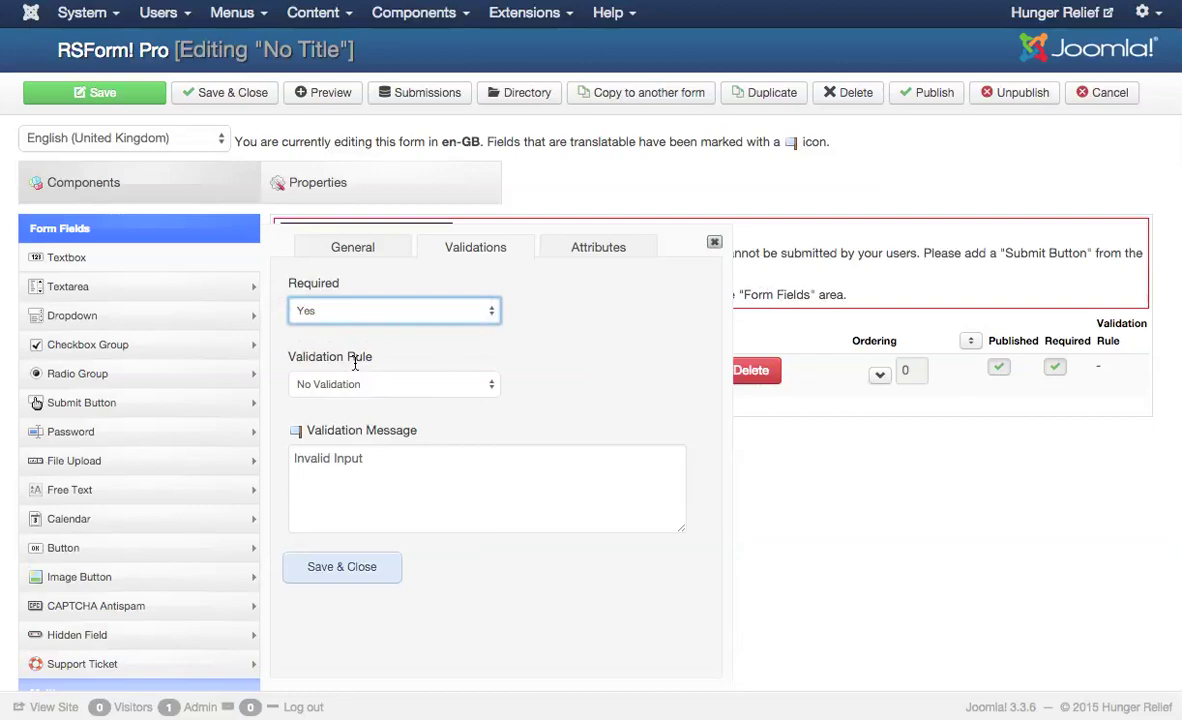
left_click(369, 385)
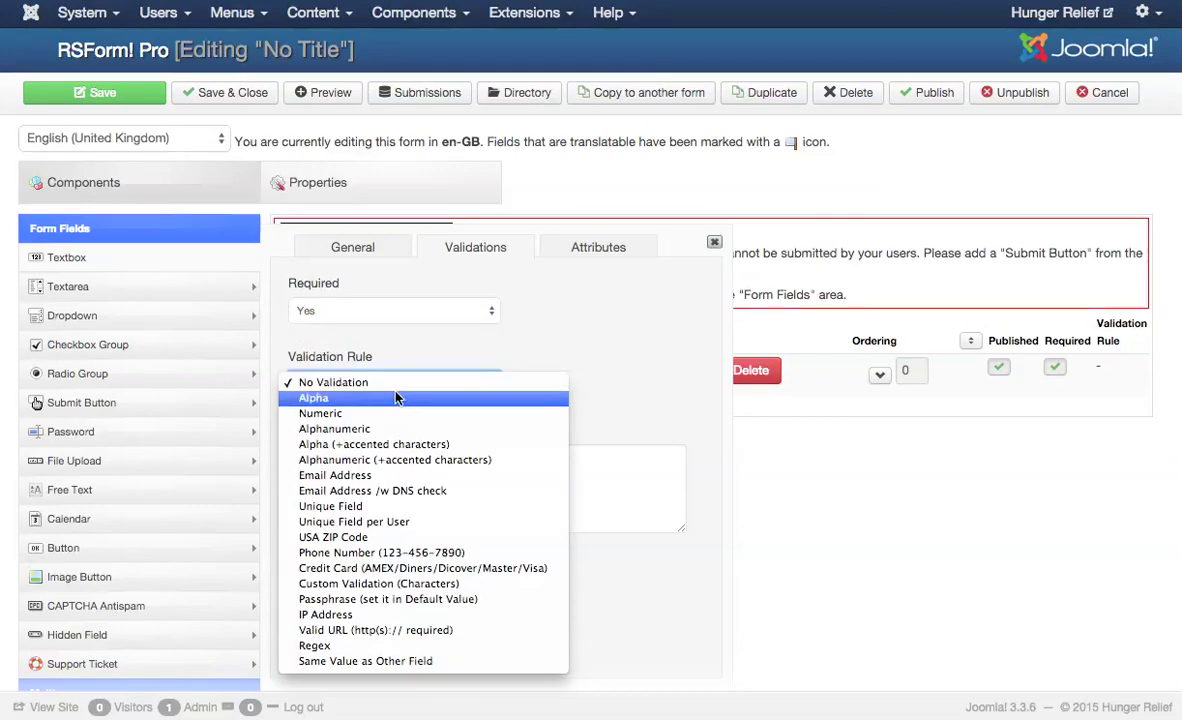
left_click(398, 476)
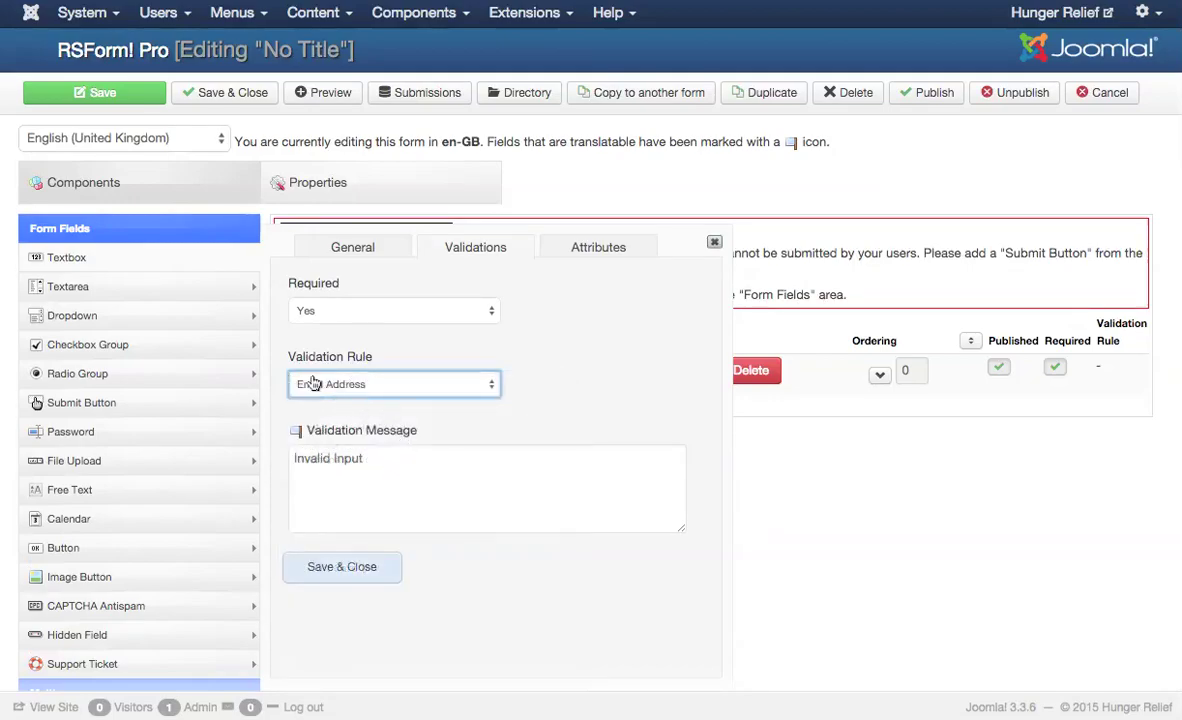
left_click(351, 576)
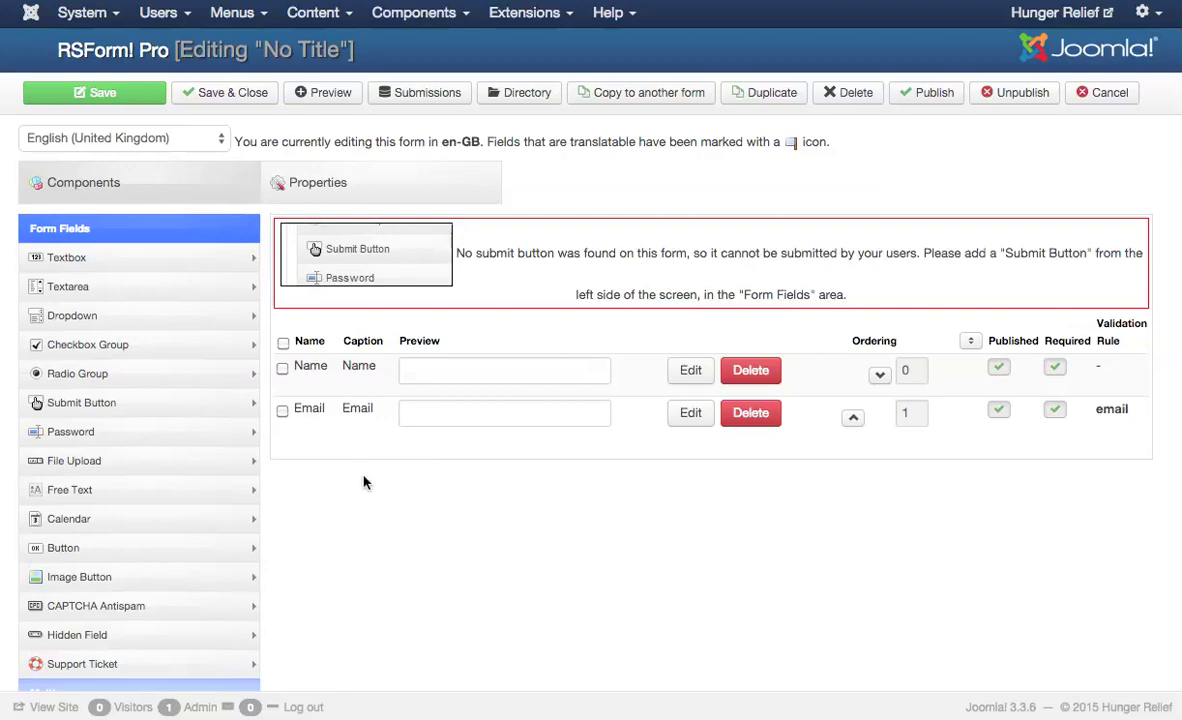
- Add a checkbox group named and captioned 'Areas of Interest' with items Office Work, Events Staff, Fundraising
left_click(150, 347)
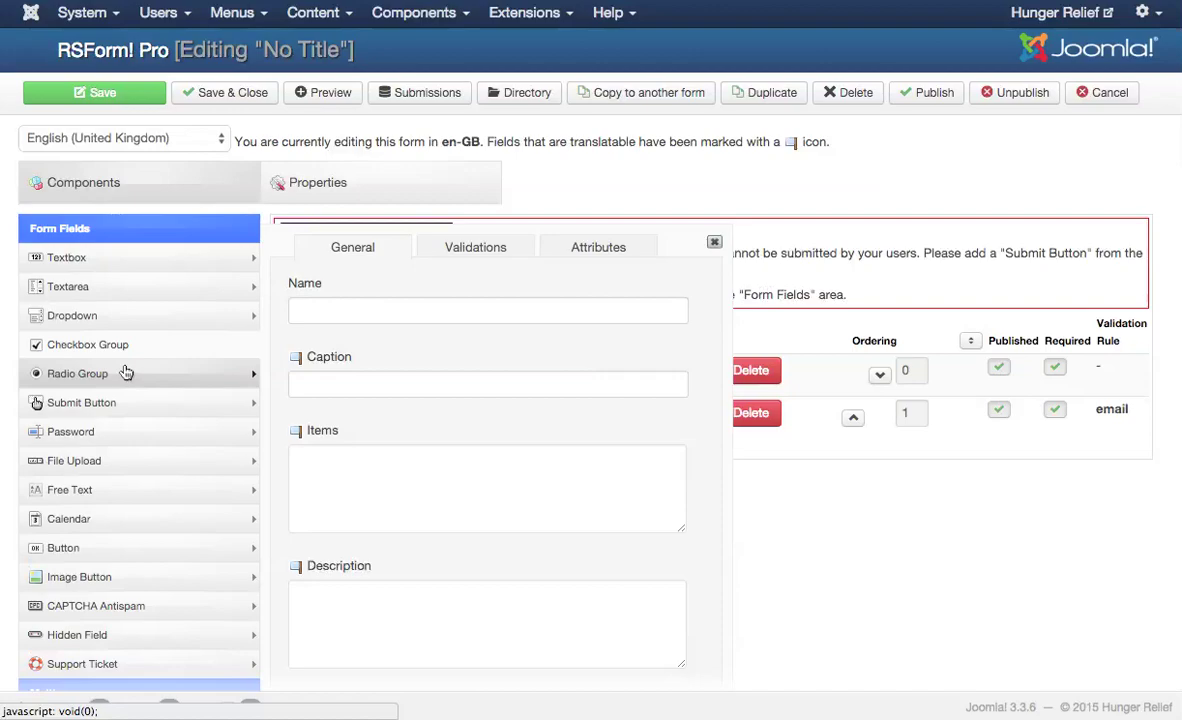
left_click(314, 311)
type("Areas of Interest")
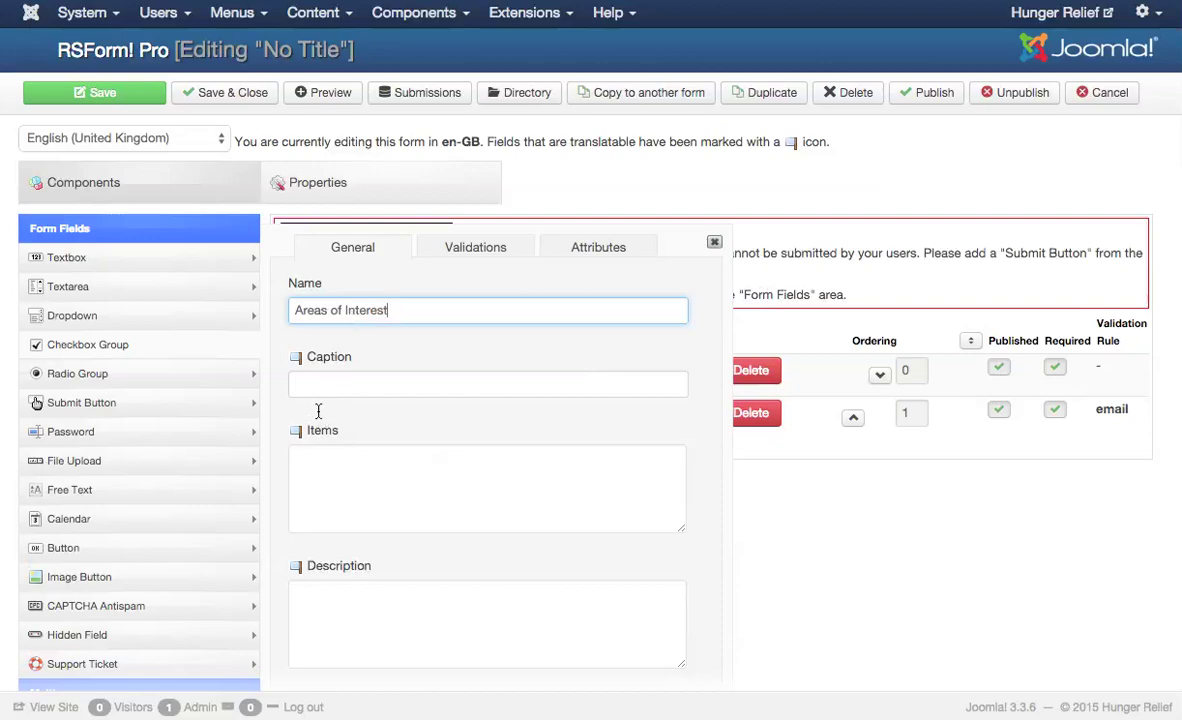
left_click(315, 389)
type("Area")
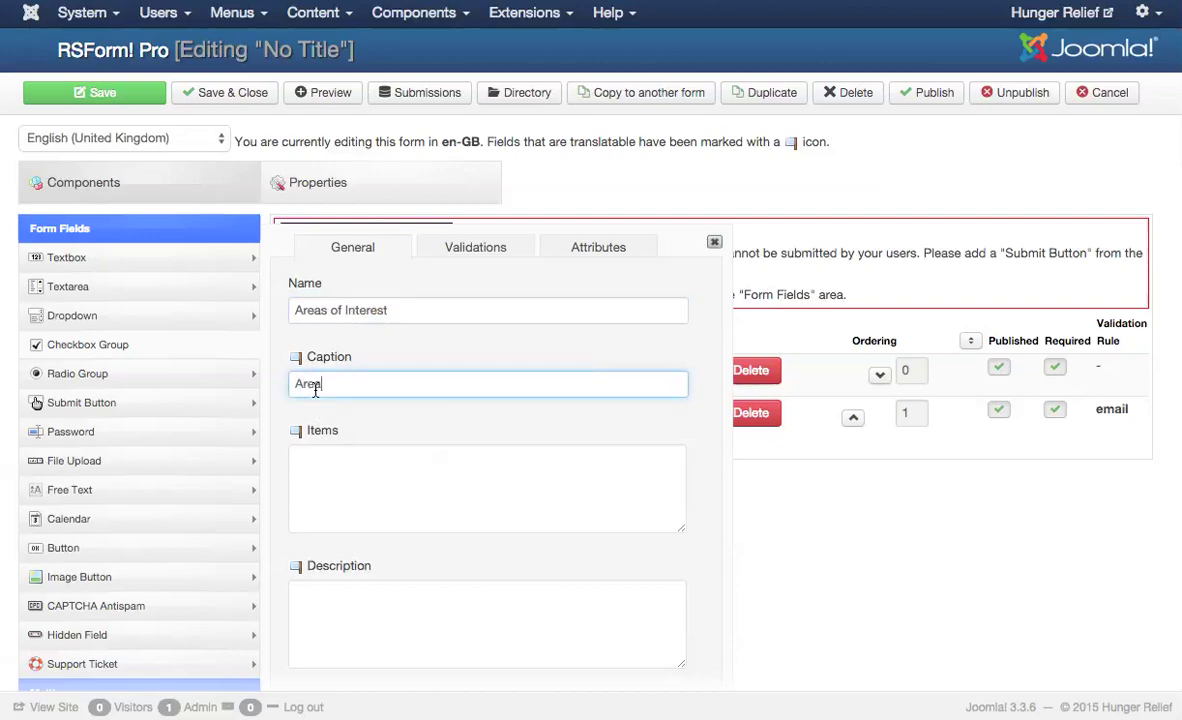
type("s of Interest")
left_click(324, 464)
type("Offi")
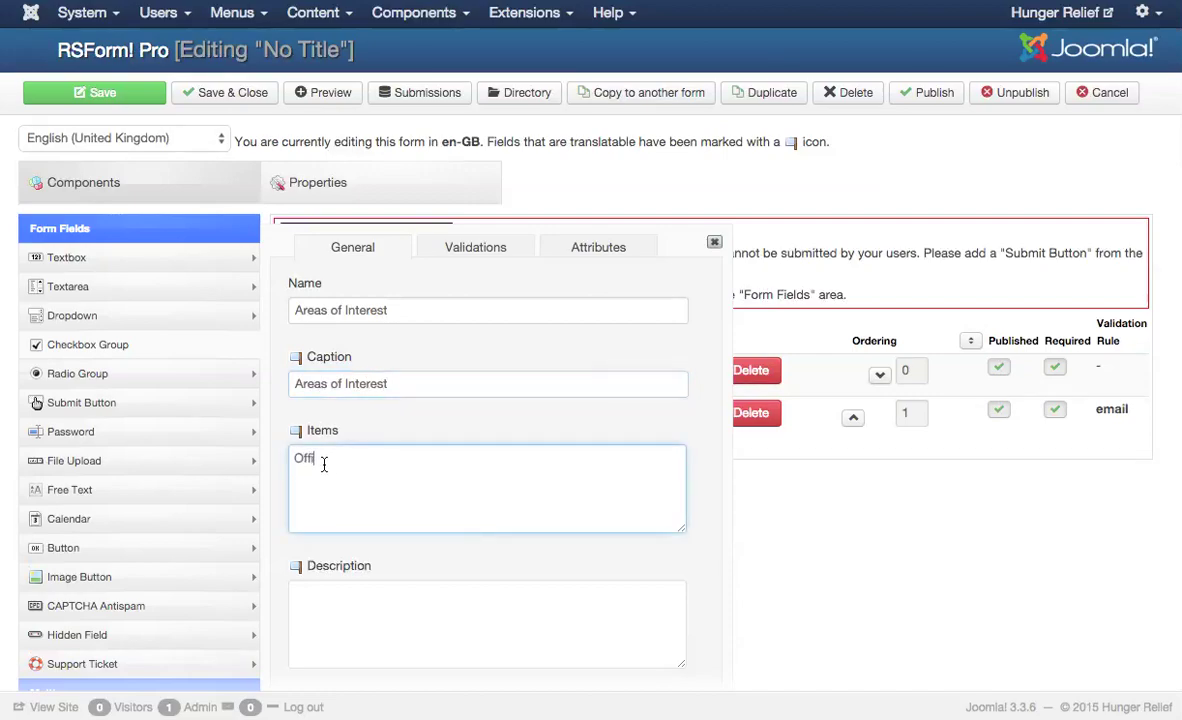
type("ce Work ")
type("Events Sta")
type("ff ")
type("Fundra")
type("ising")
scroll(414, 381, "down", 2)
scroll(414, 383, "up", 1)
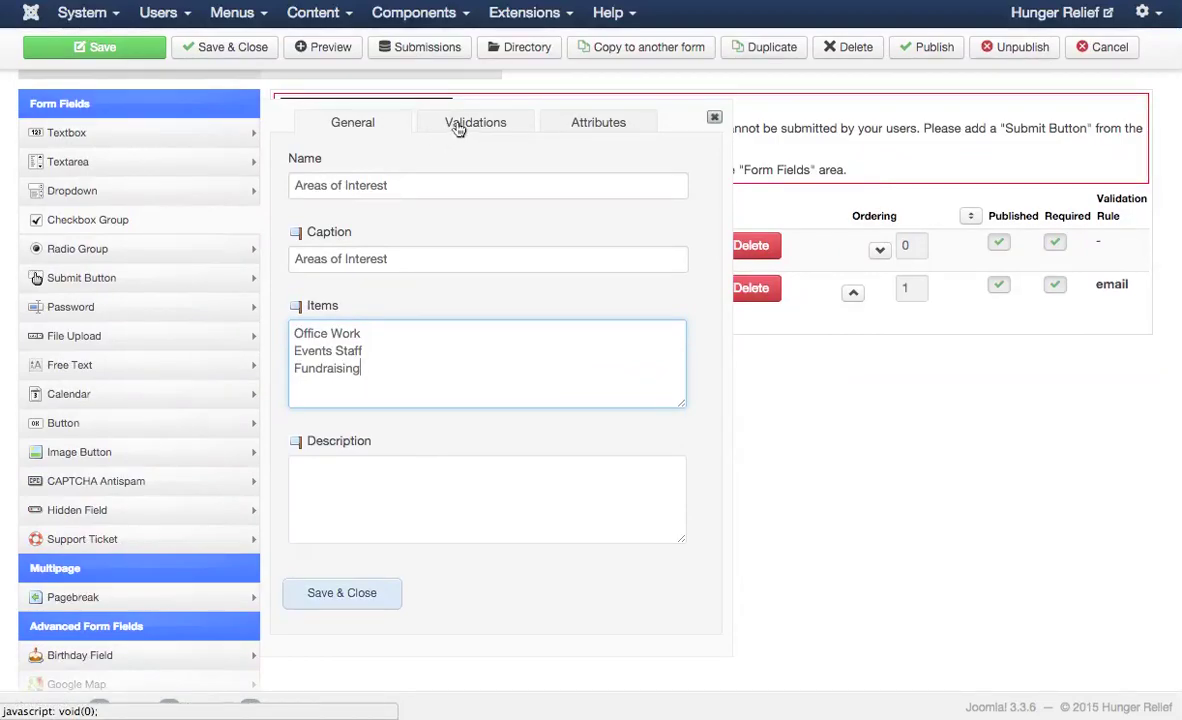
scroll(460, 129, "up", 1)
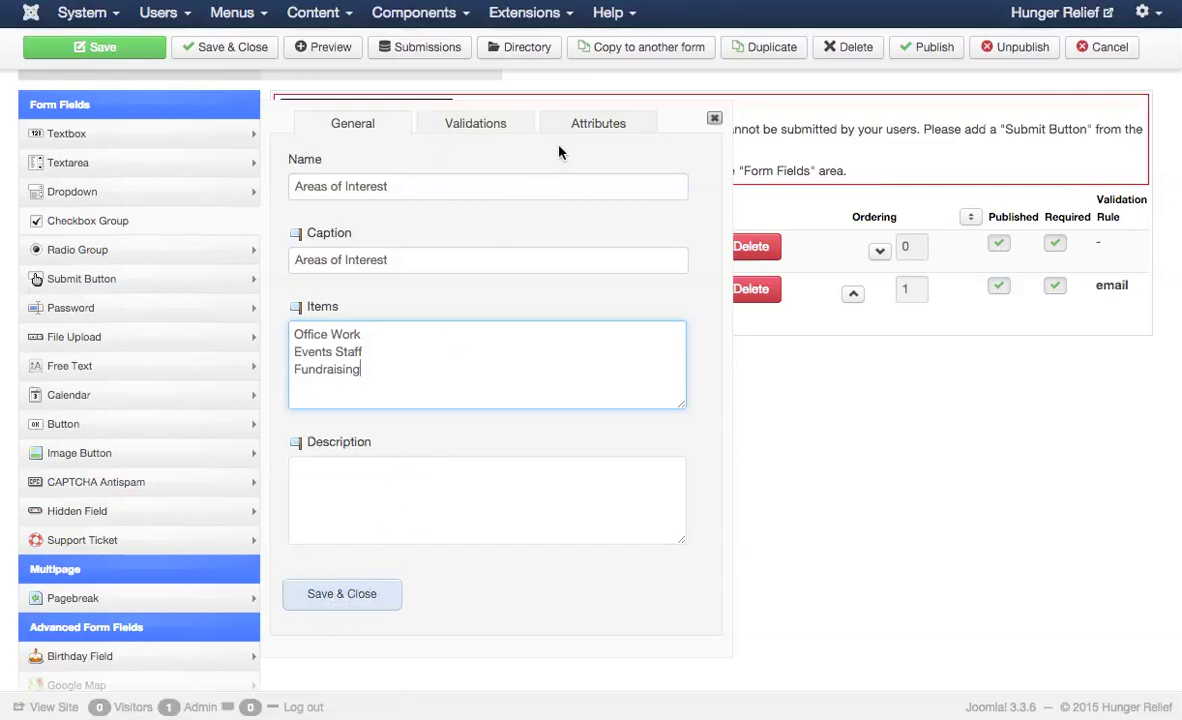
- Set the checkbox group's Flow to Vertical and save the field
left_click(596, 123)
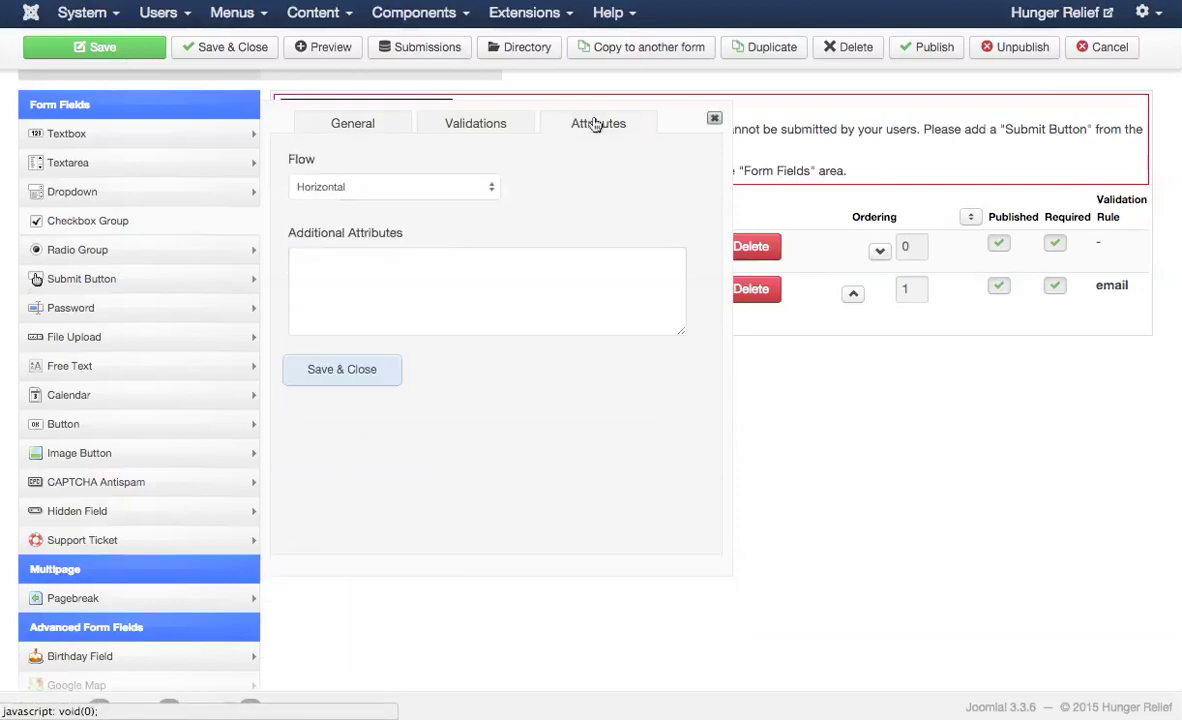
left_click(451, 185)
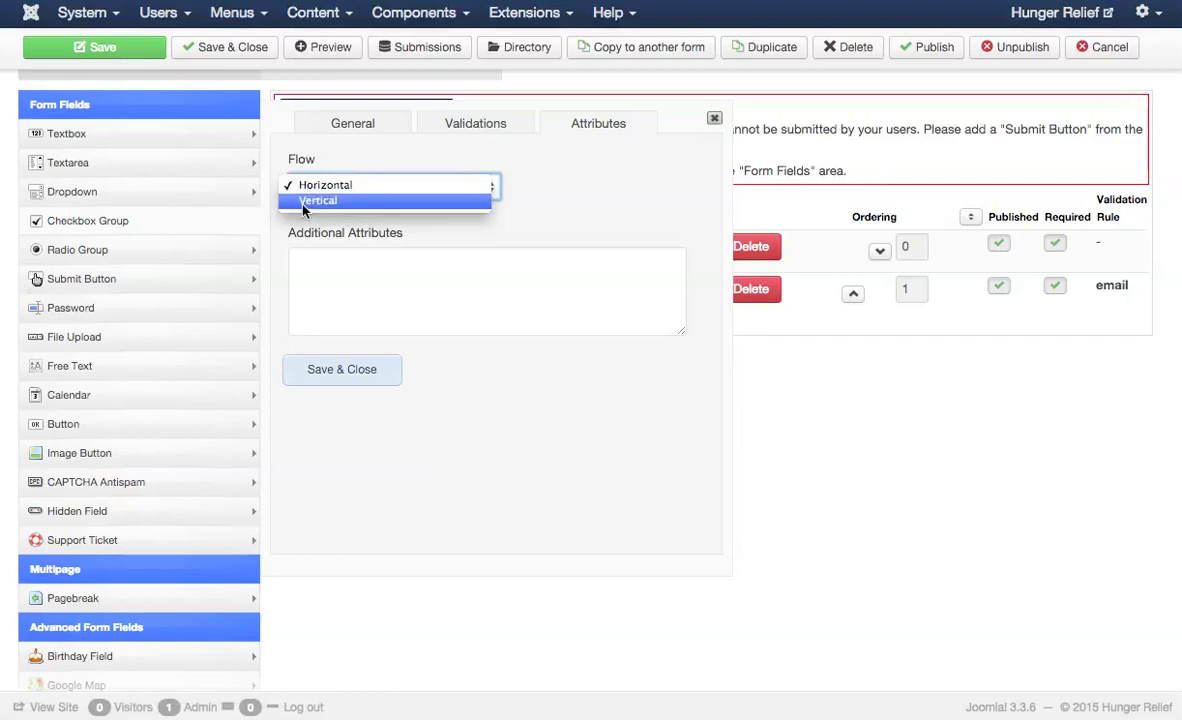
left_click(342, 201)
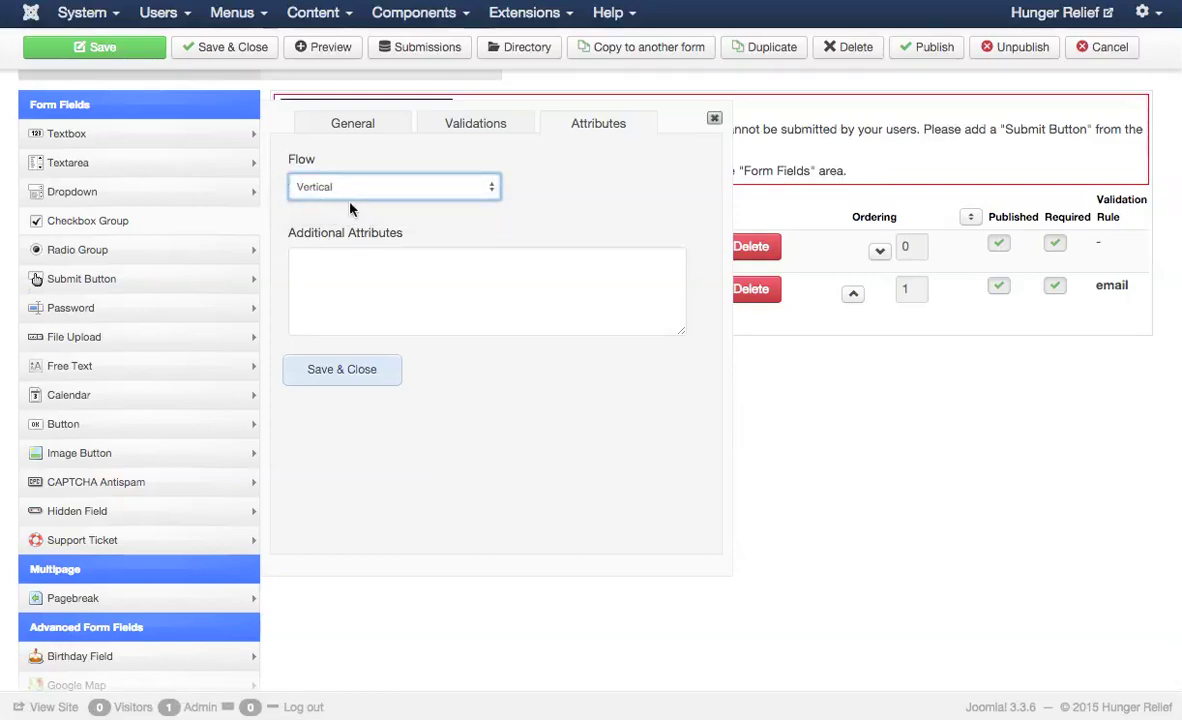
left_click(360, 371)
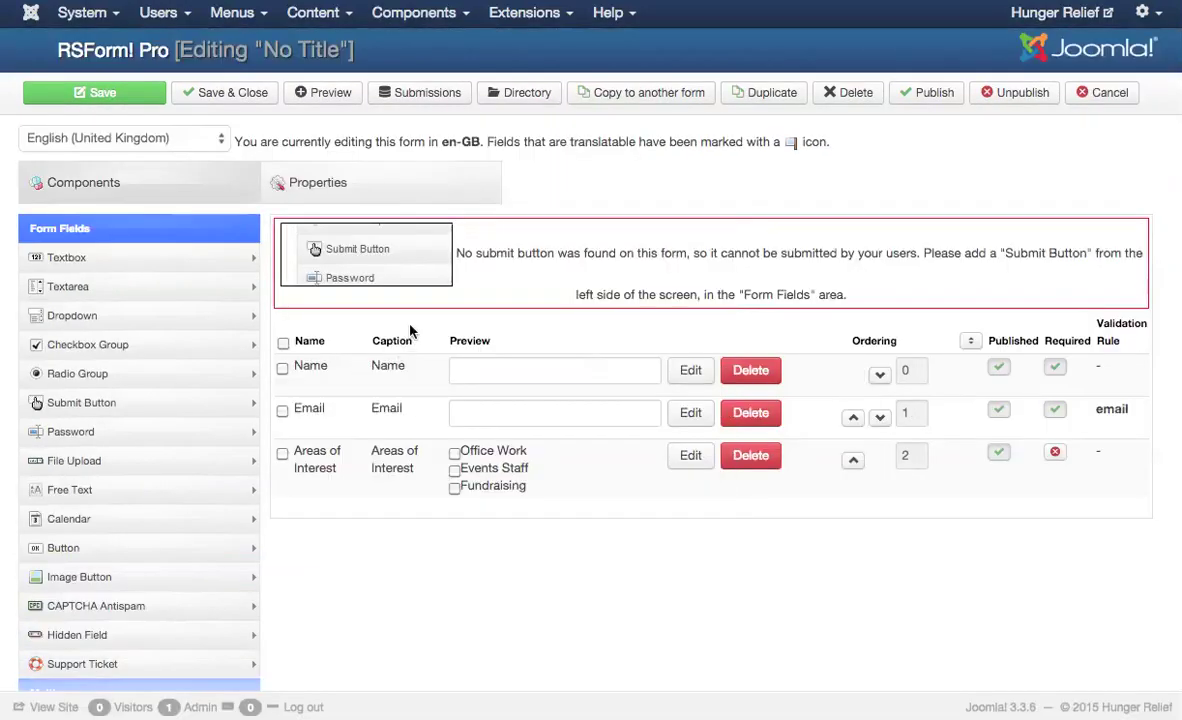
- Add a textarea named and captioned 'Tell us a little about yourself', left not required, and save it
left_click(127, 277)
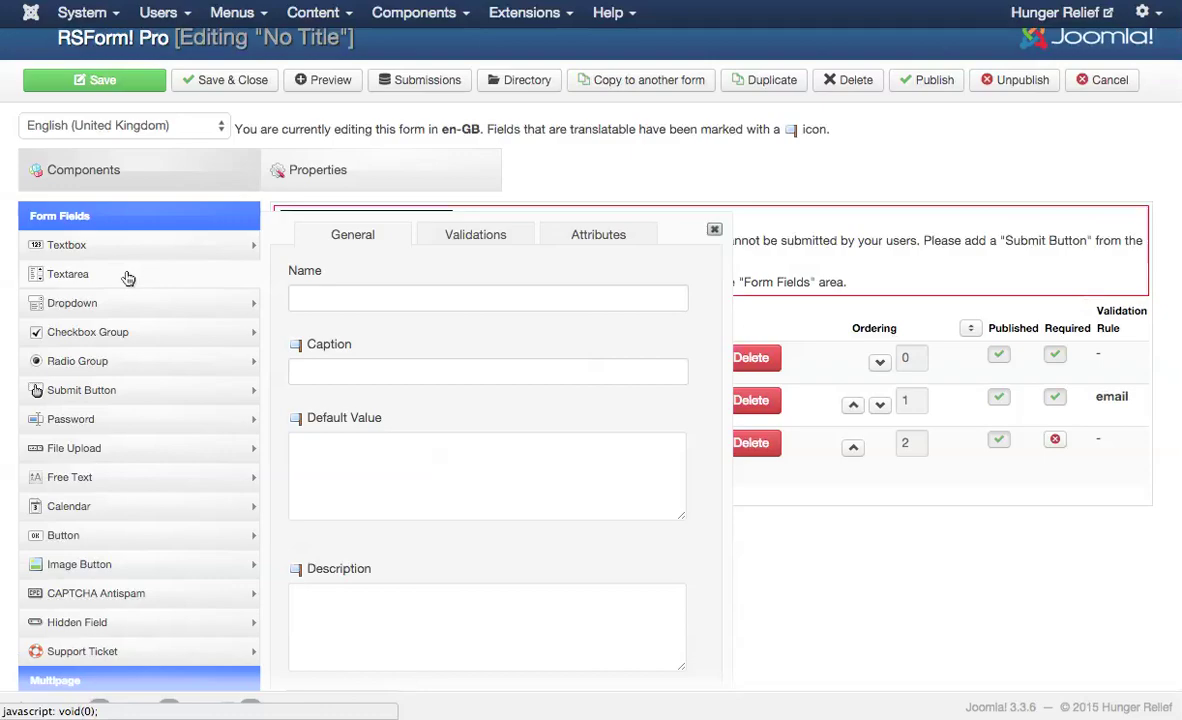
left_click(333, 298)
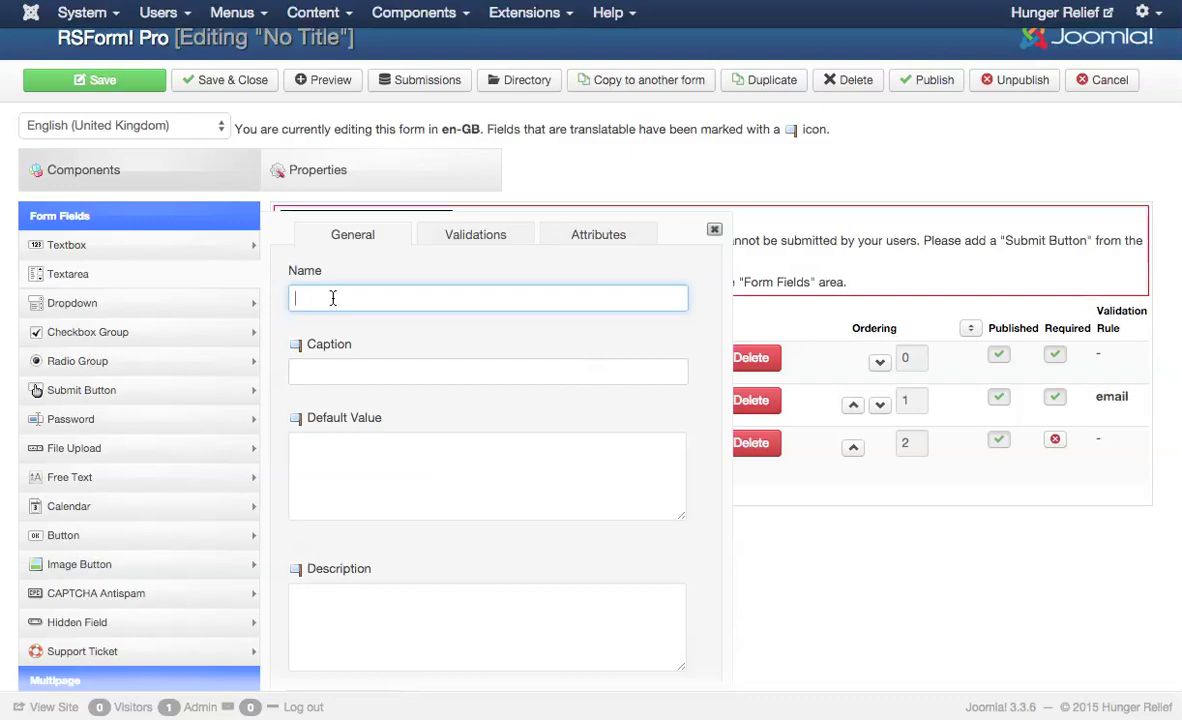
type("Tell us a little about yourself")
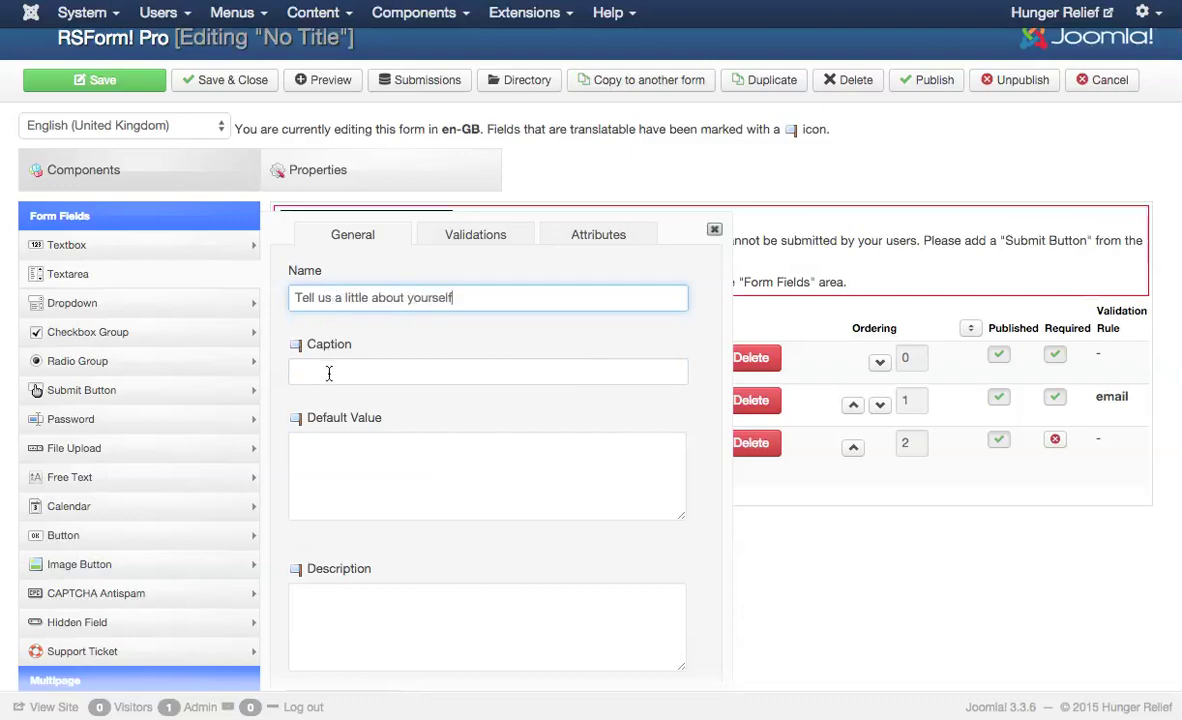
left_click(338, 372)
type("Tell us a little about yourself")
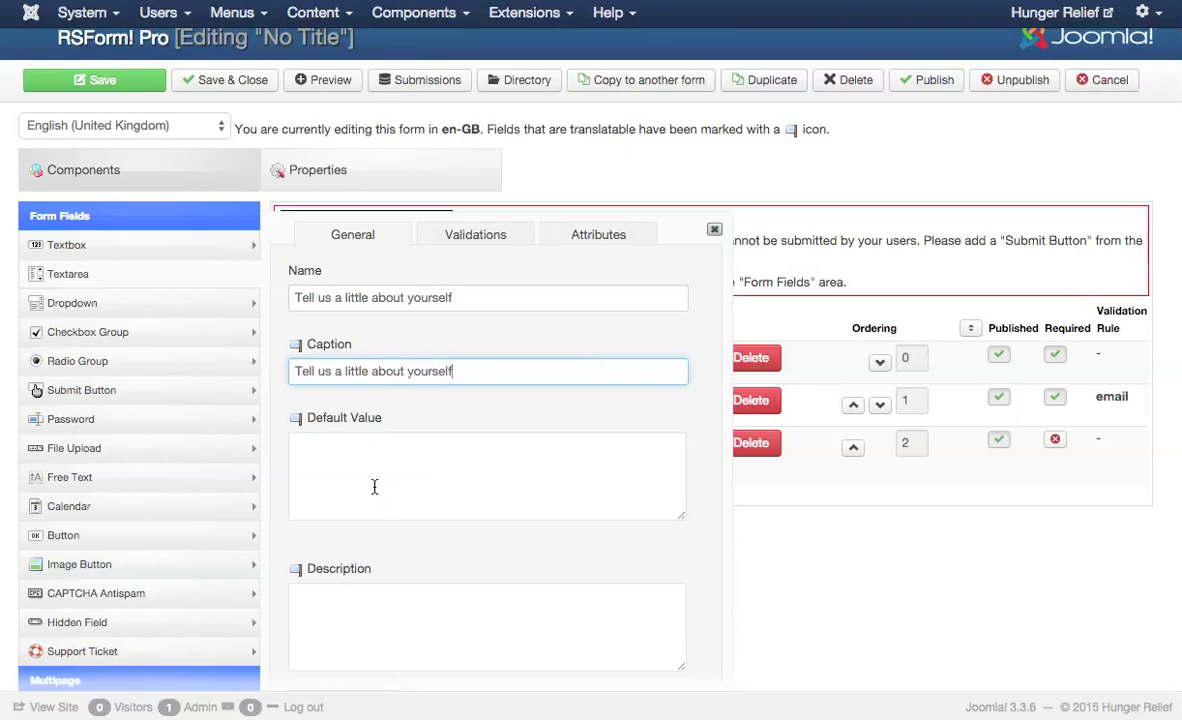
scroll(352, 459, "down", 1)
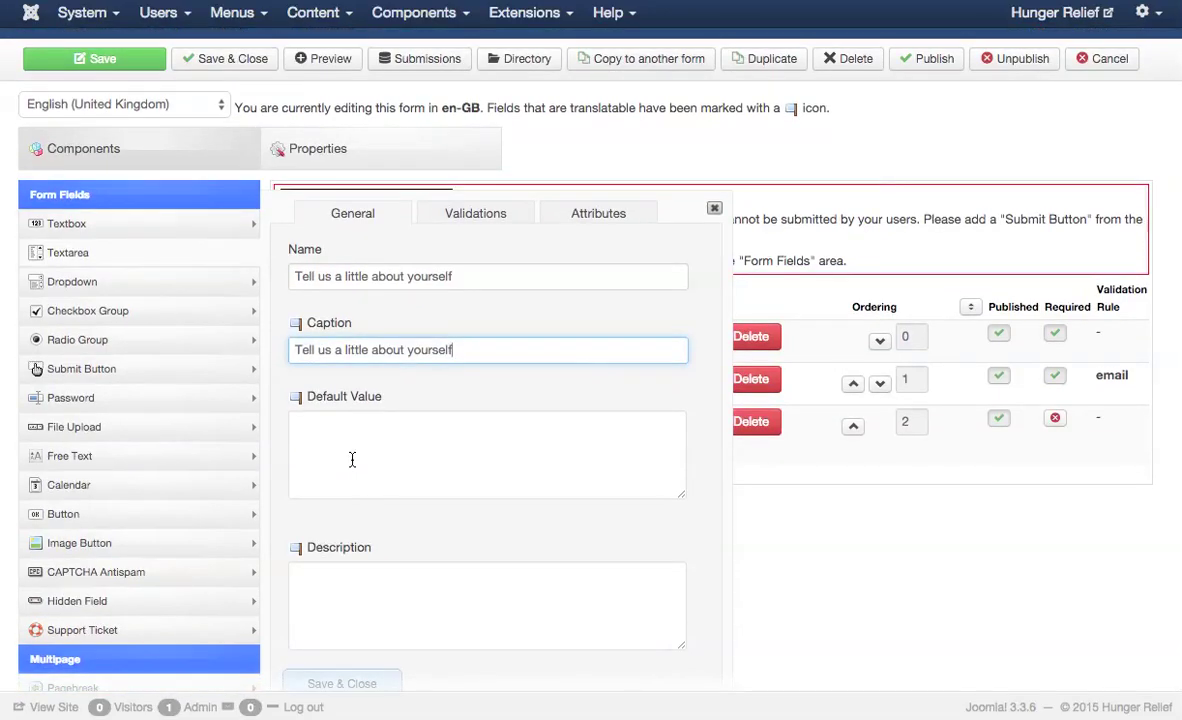
scroll(352, 459, "up", 1)
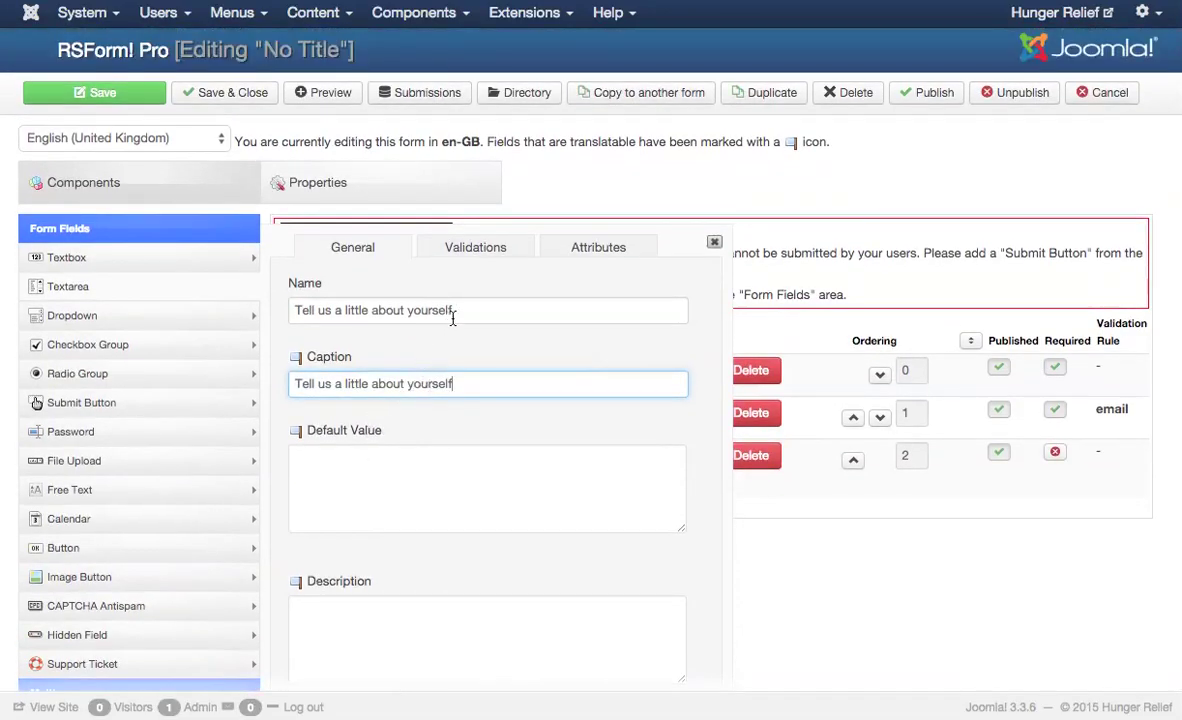
scroll(438, 350, "down", 5)
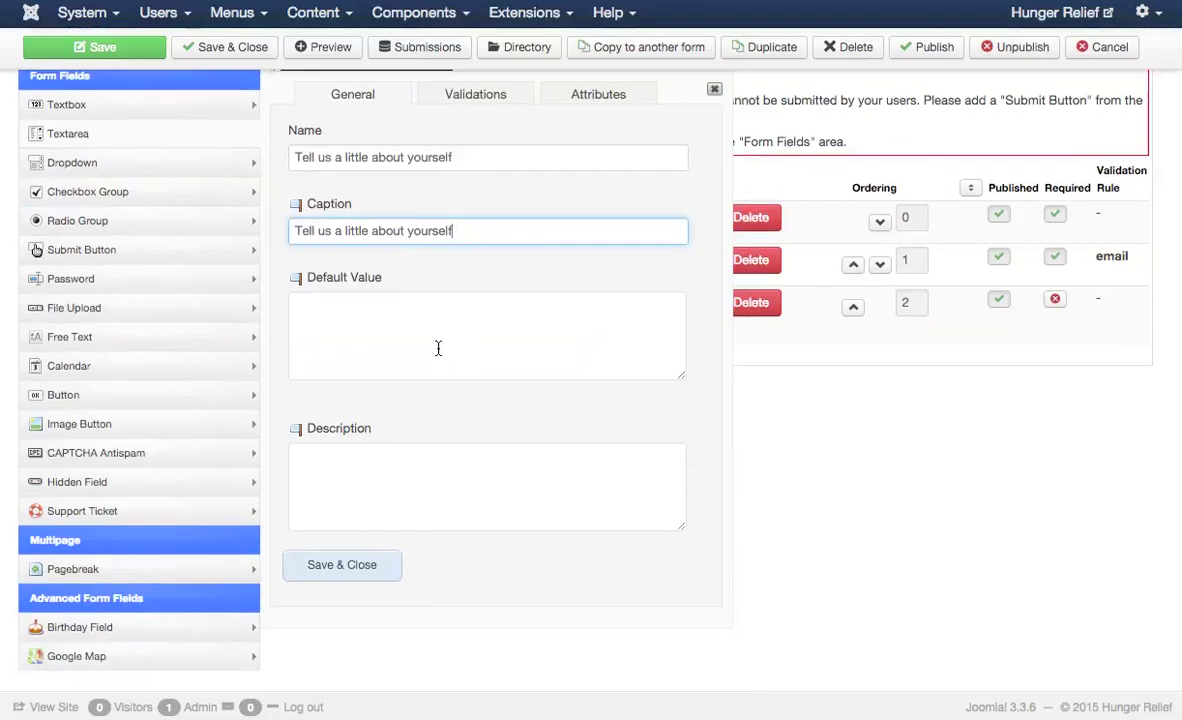
left_click(462, 95)
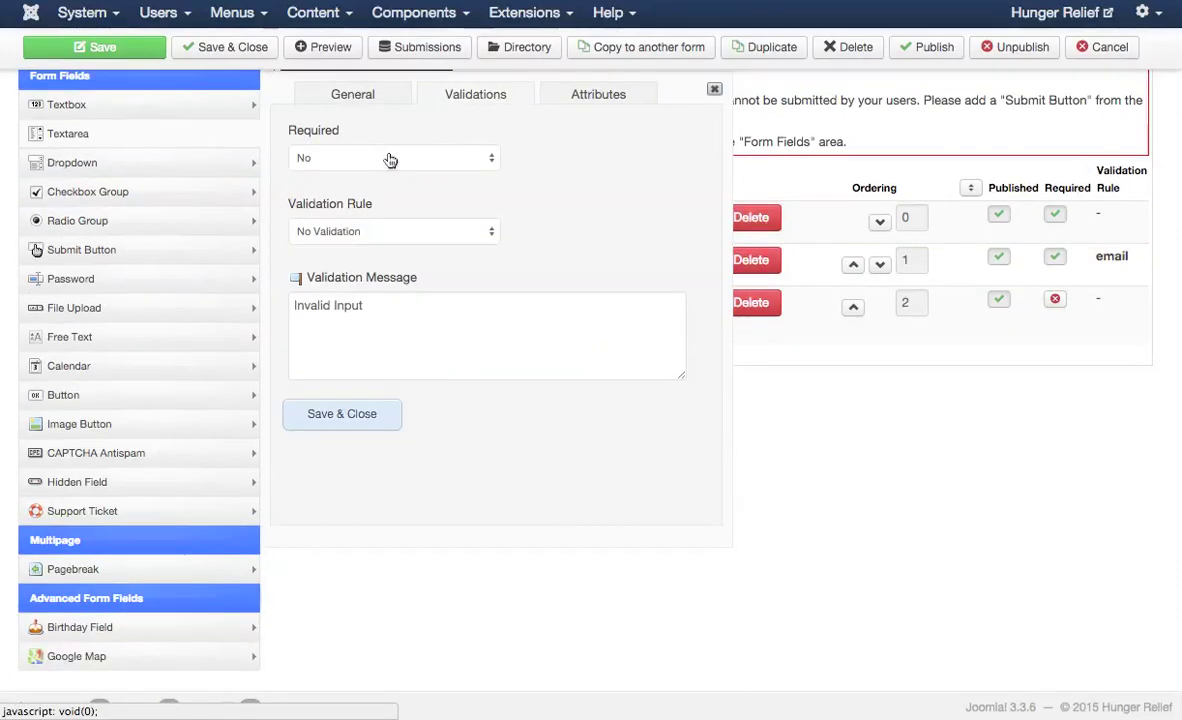
left_click(357, 414)
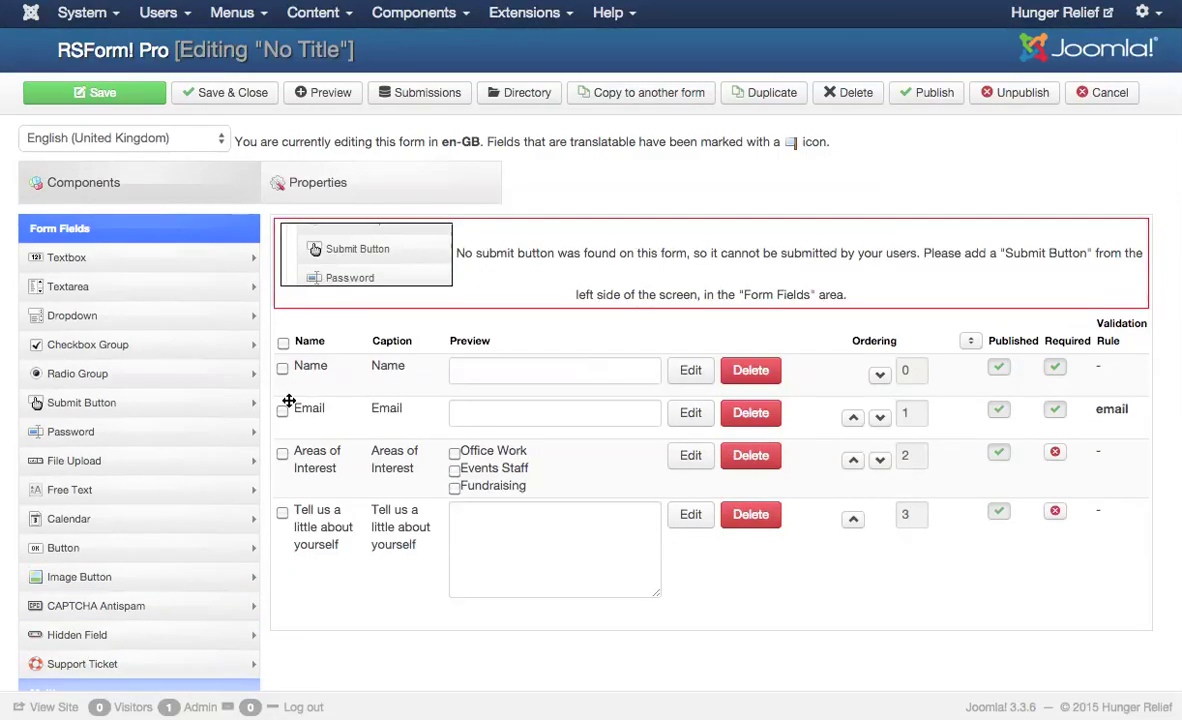
- Add a Submit Button field with name and label 'Submit' and save it
scroll(321, 396, "down", 2)
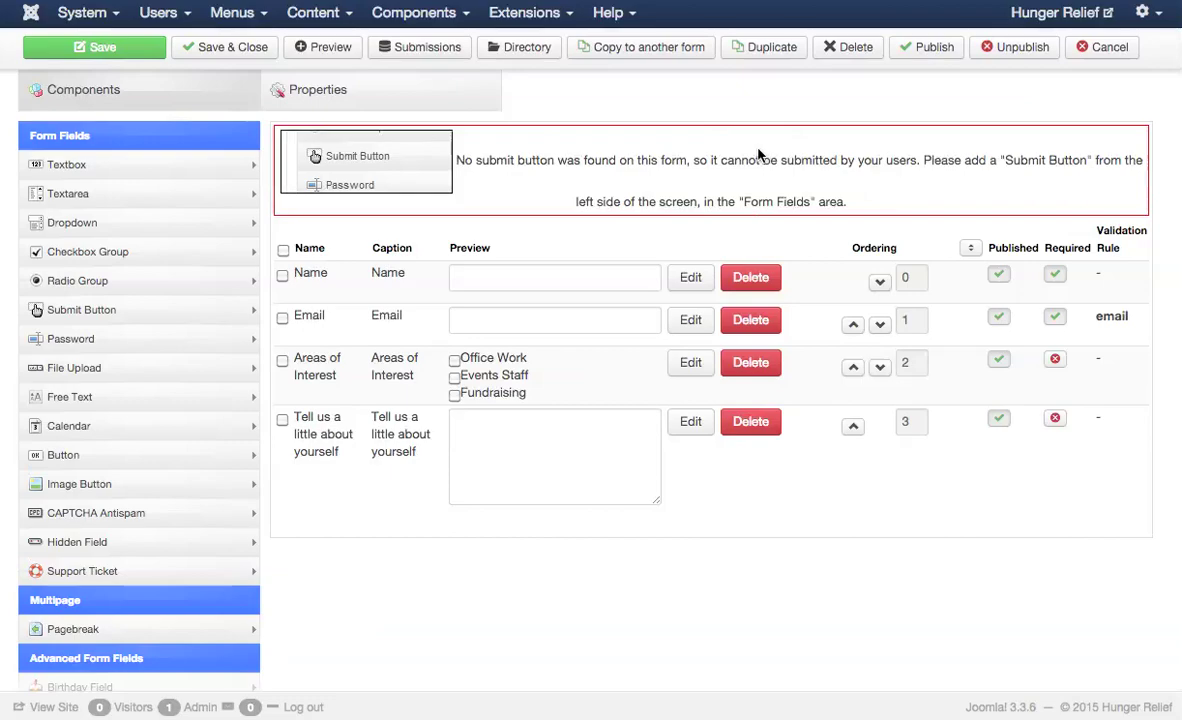
left_click(57, 311)
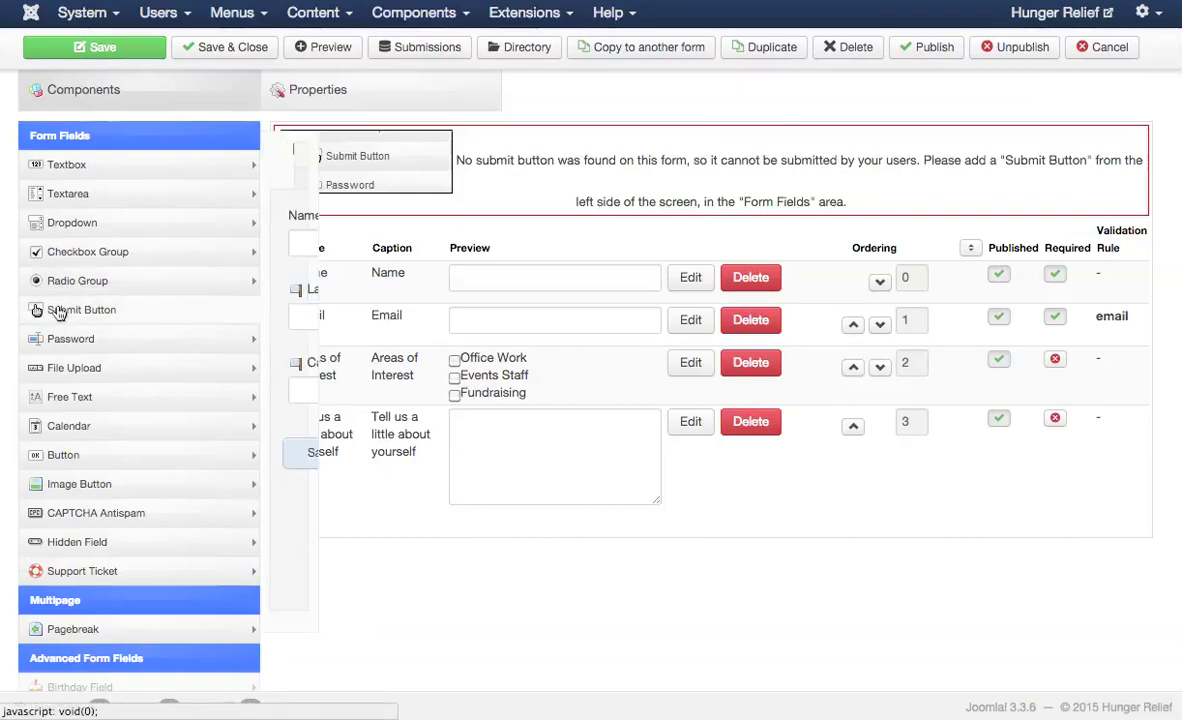
left_click(376, 218)
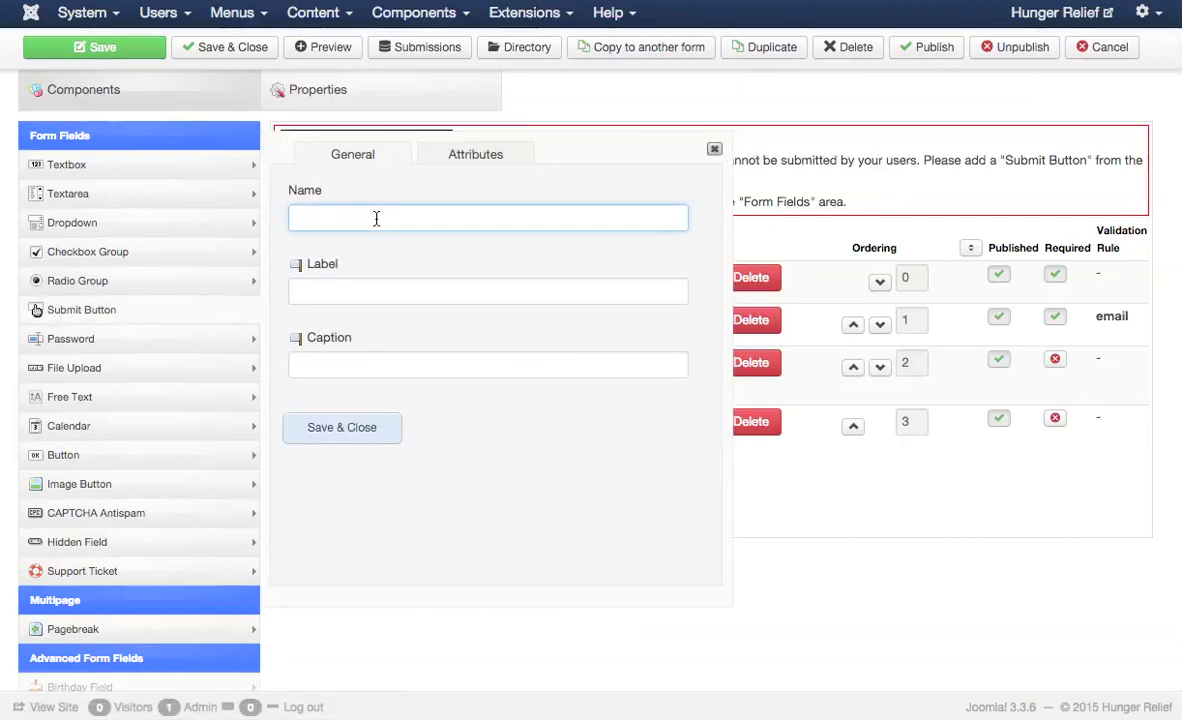
type("Submit")
left_click(382, 287)
type("Subm")
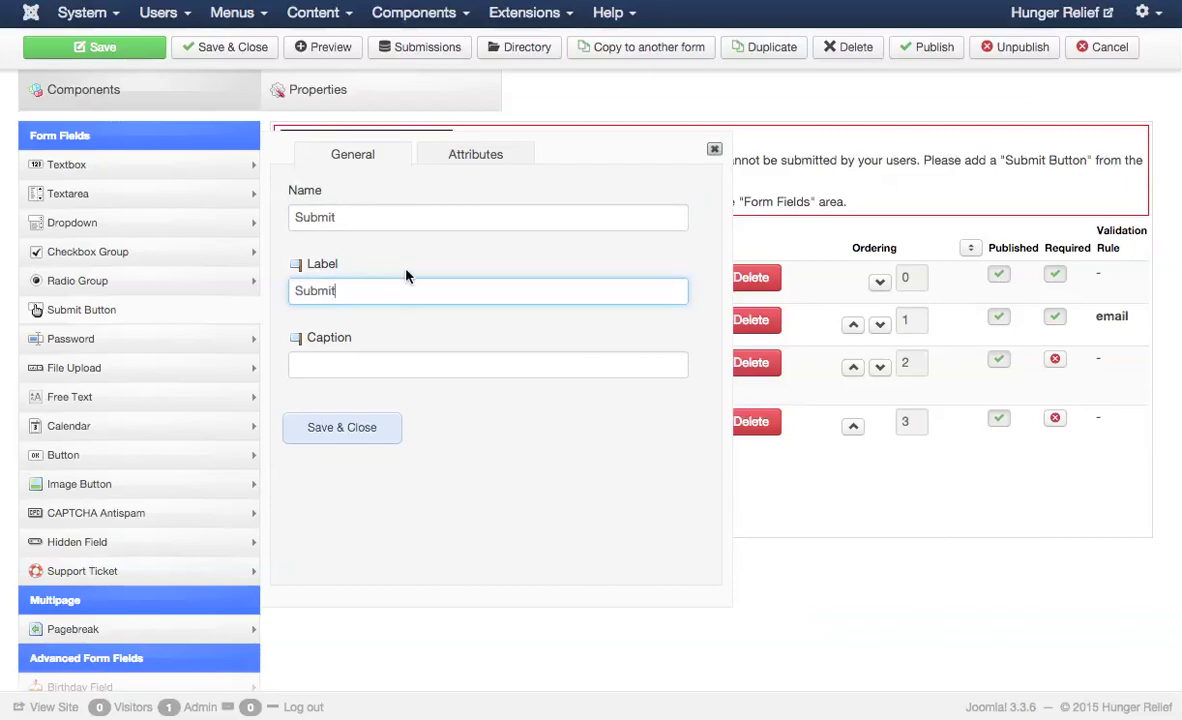
left_click(357, 424)
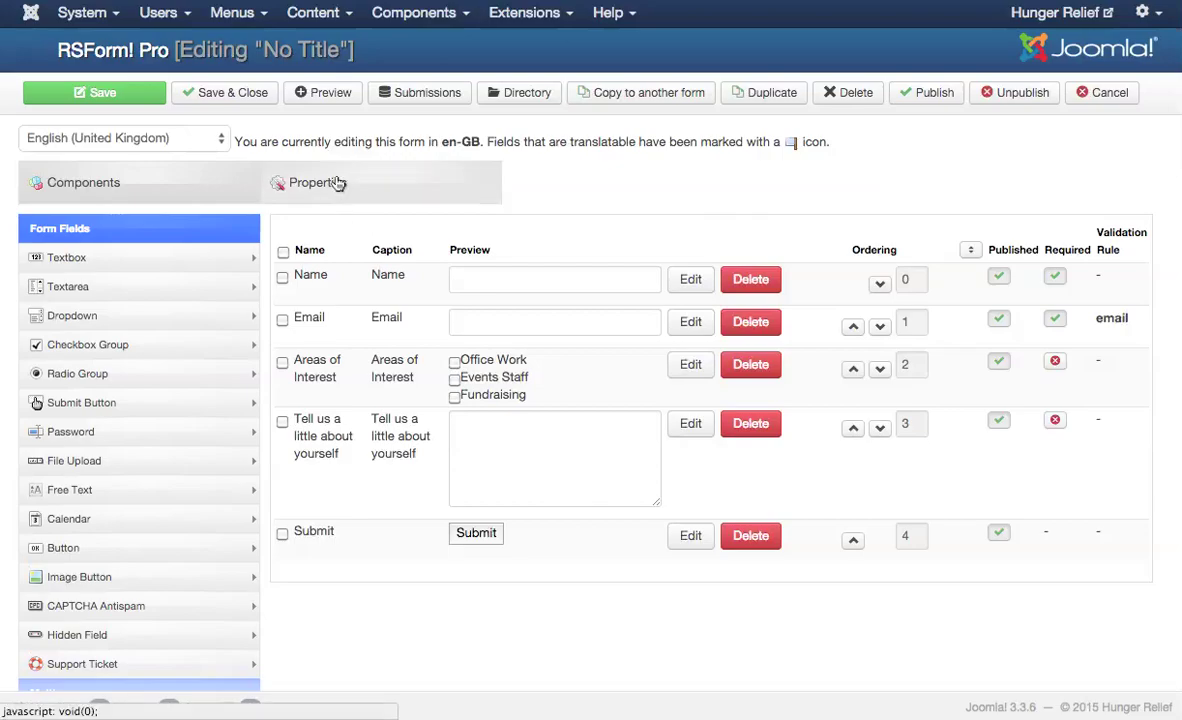
- In Form Info, set the Form Title to 'Volunteer with Us' and the Form Name to 'volunteer'
left_click(343, 187)
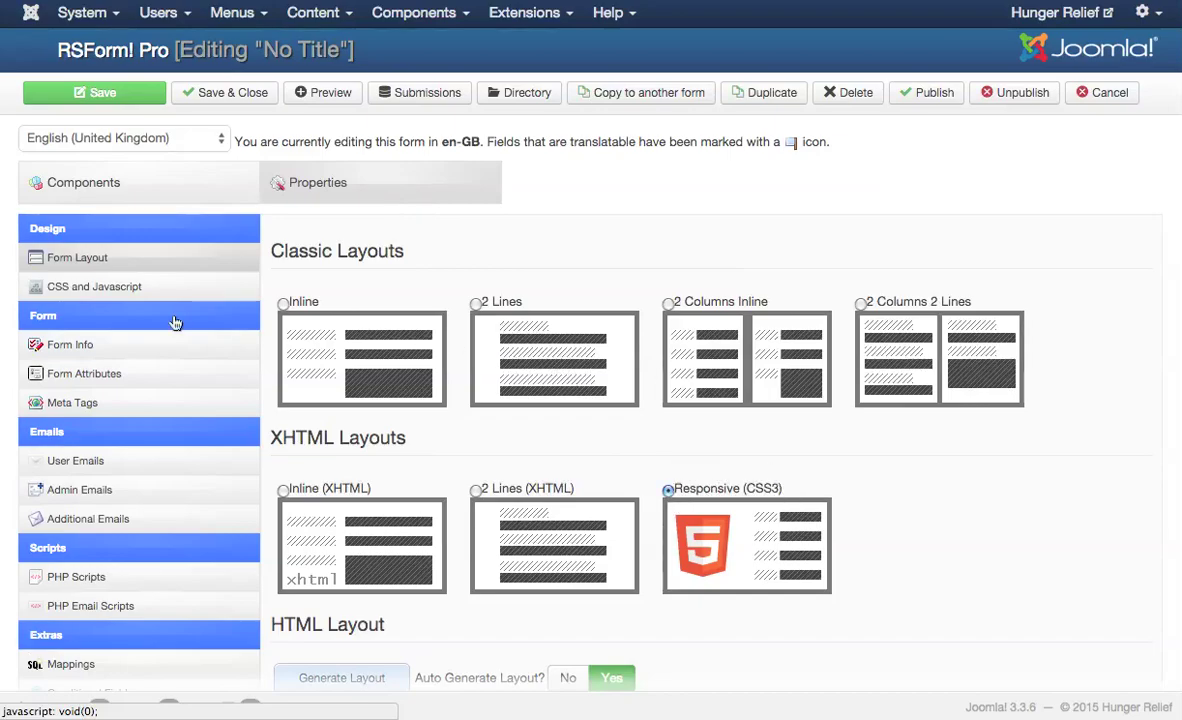
left_click(95, 344)
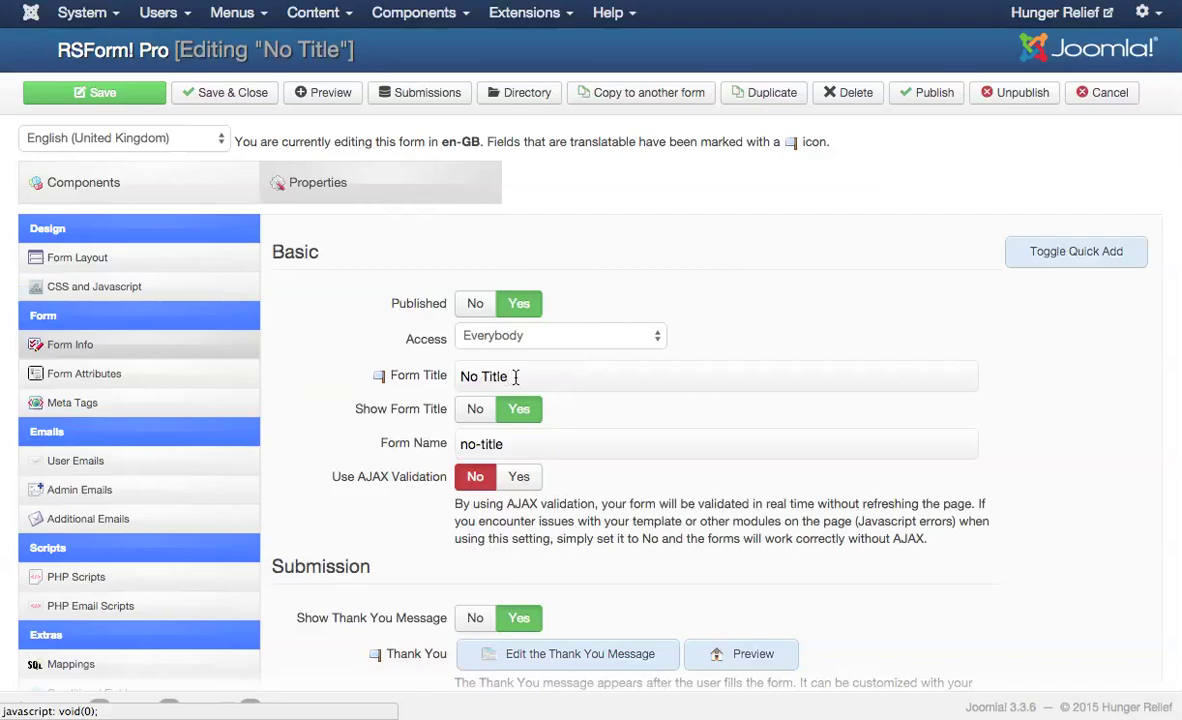
left_click_drag(508, 376, 446, 377)
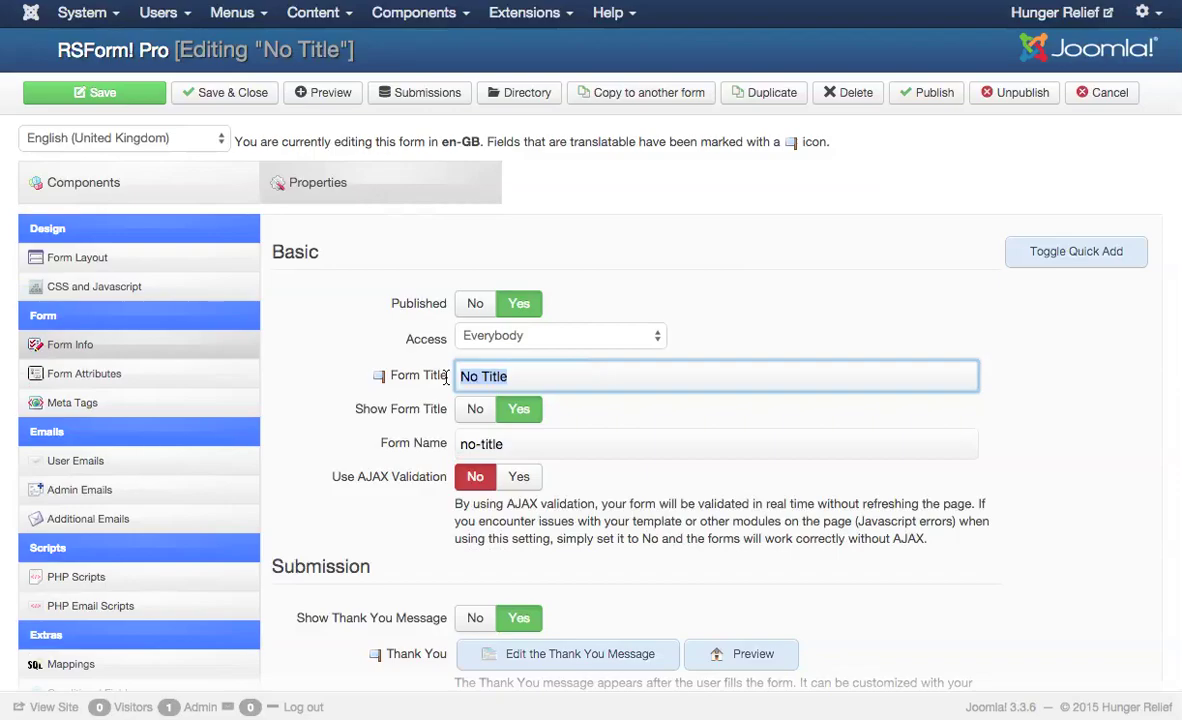
type("Volun")
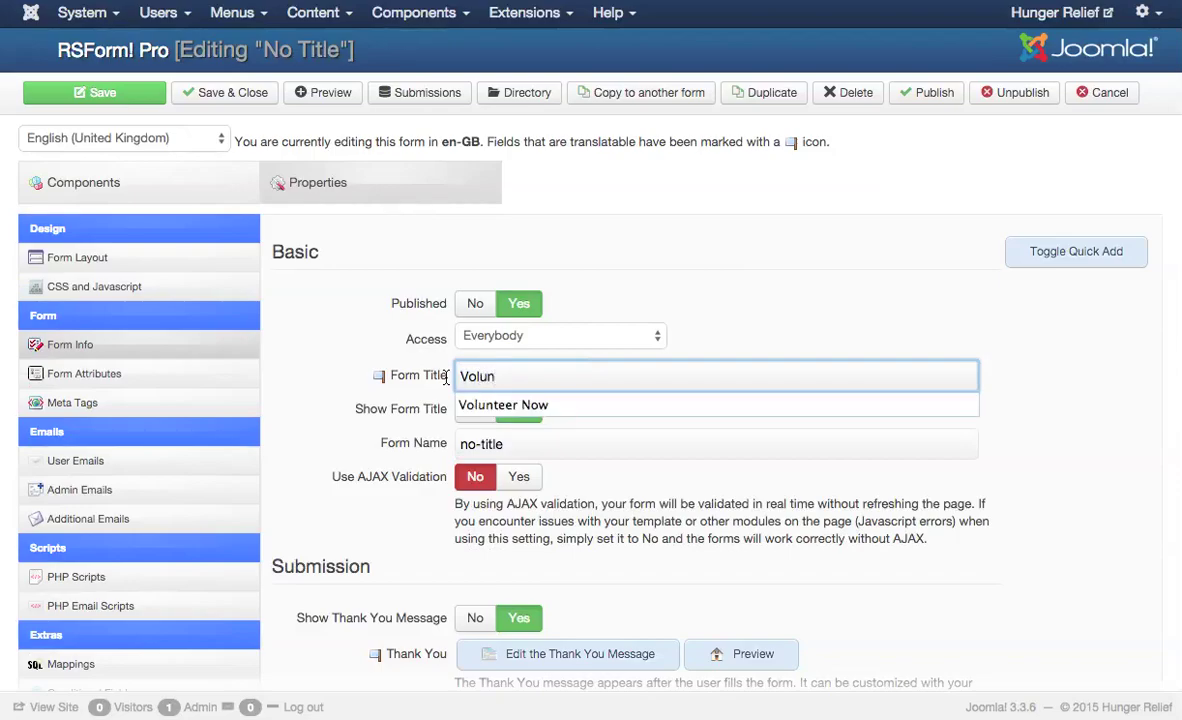
type("teer with Us")
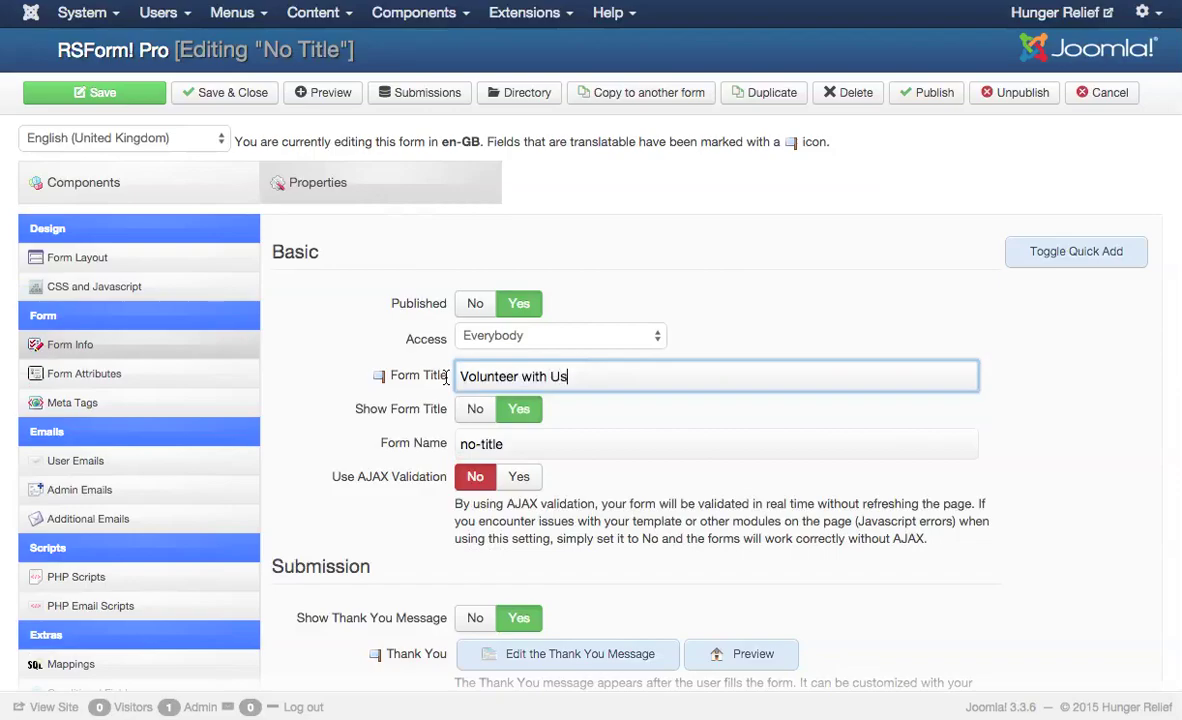
key("Tab")
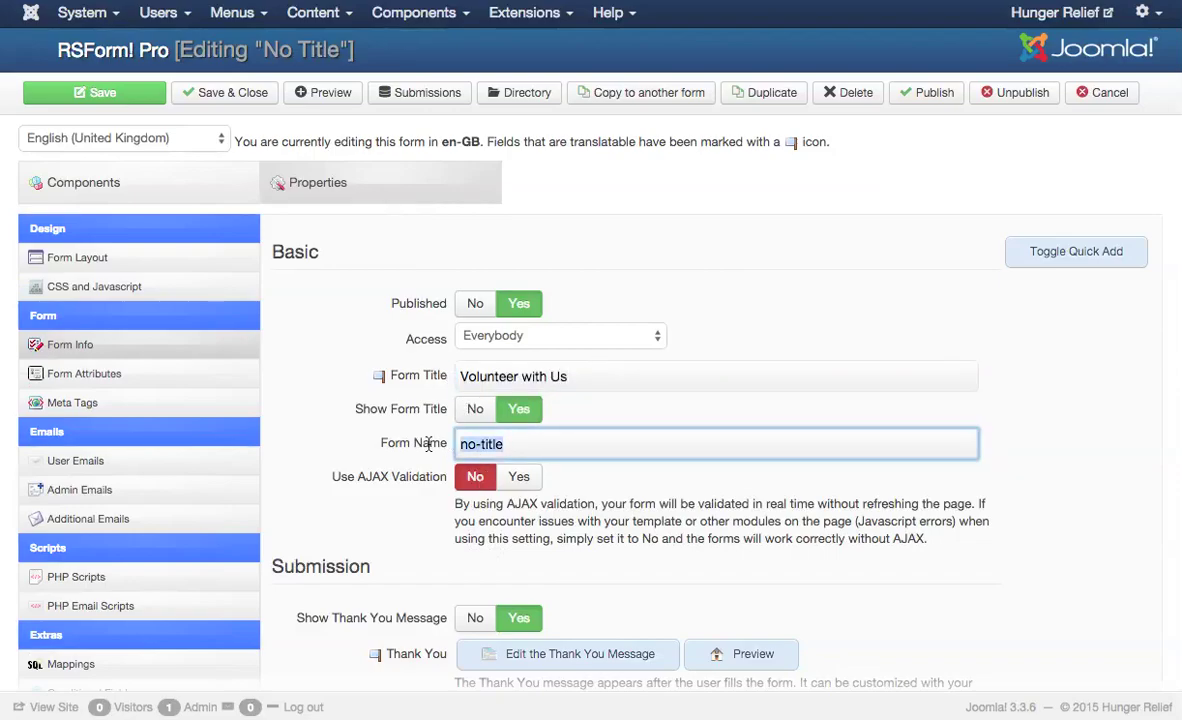
type("volunteer")
scroll(495, 525, "down", 3)
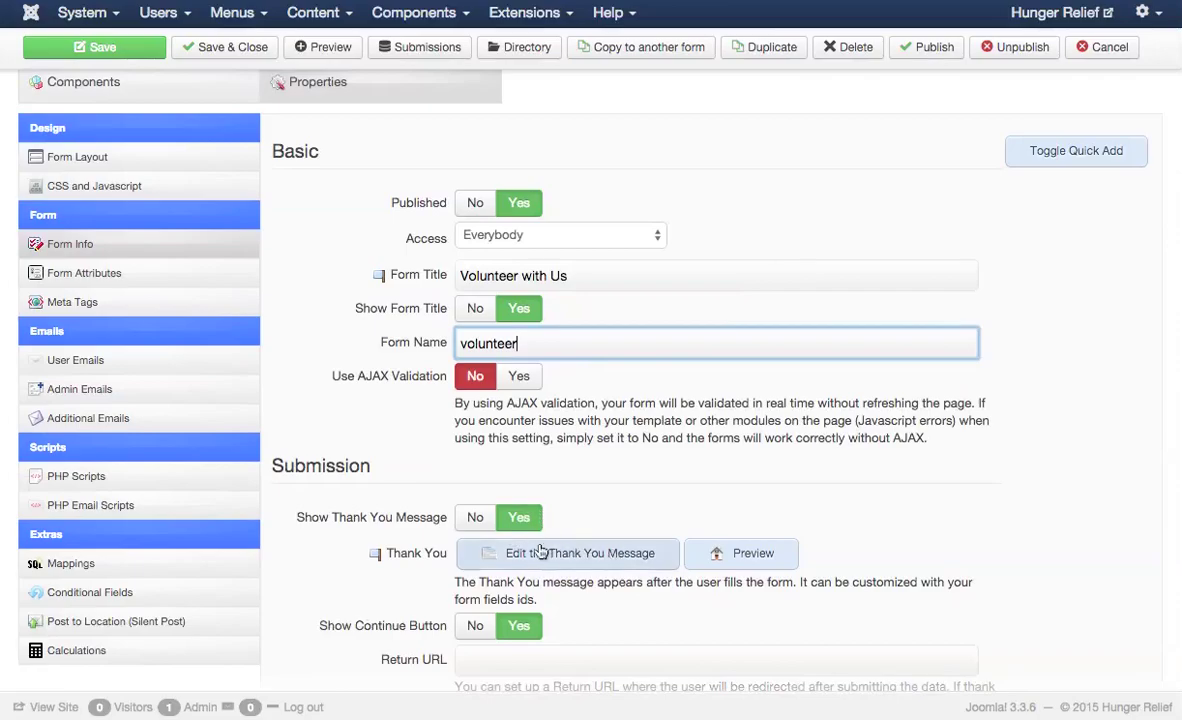
- Write the thank-you text 'Thank you for your interest in volunteering with us!' plus a staff-contact note
left_click(540, 555)
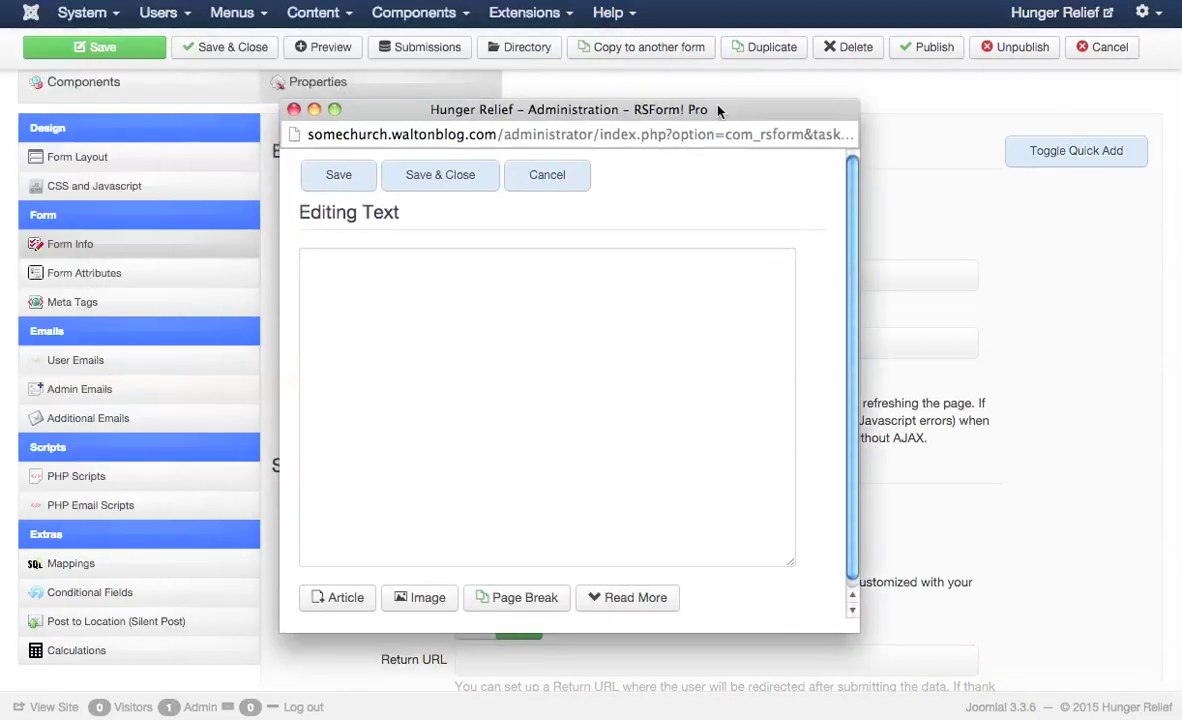
left_click(371, 268)
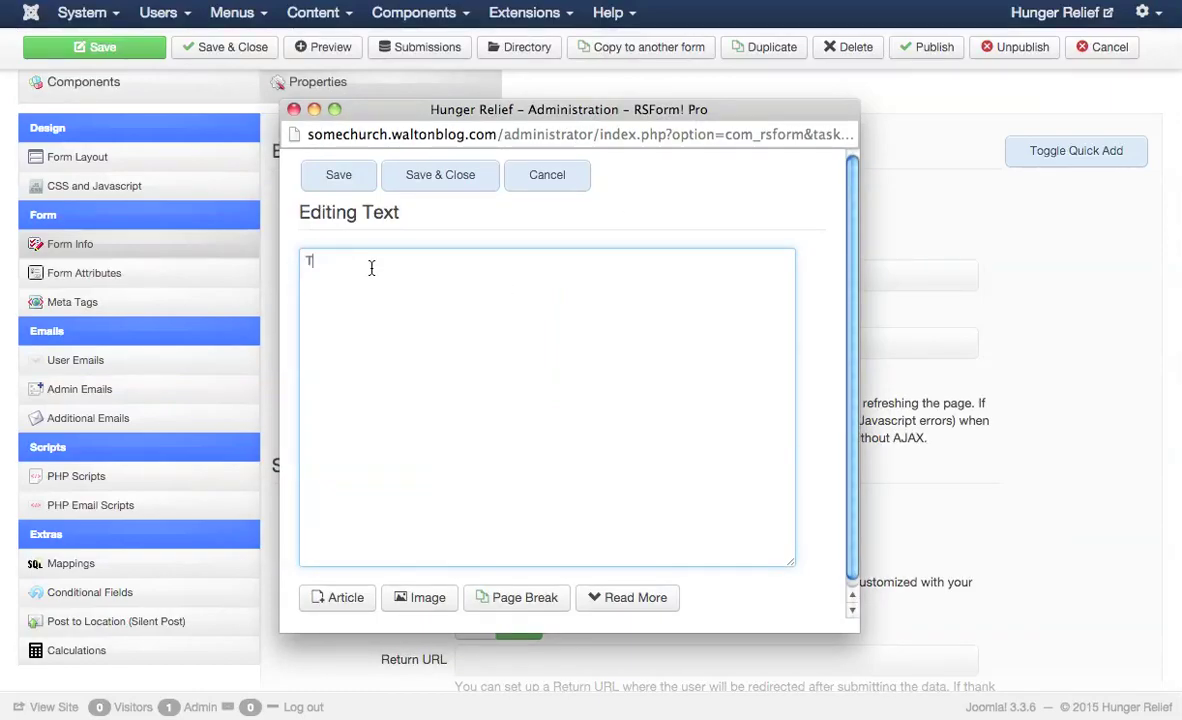
type("Th")
key("BackSpace")
key("BackSpace")
type("Thank you for your interest in ")
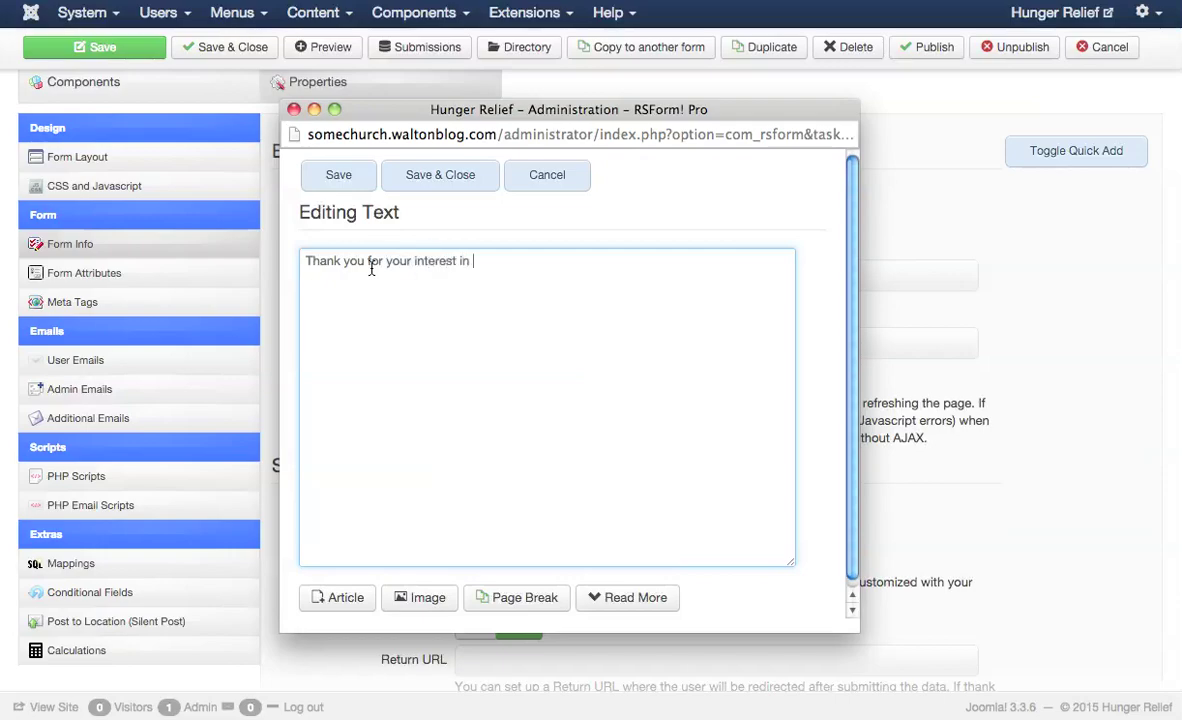
type("volunteering with us")
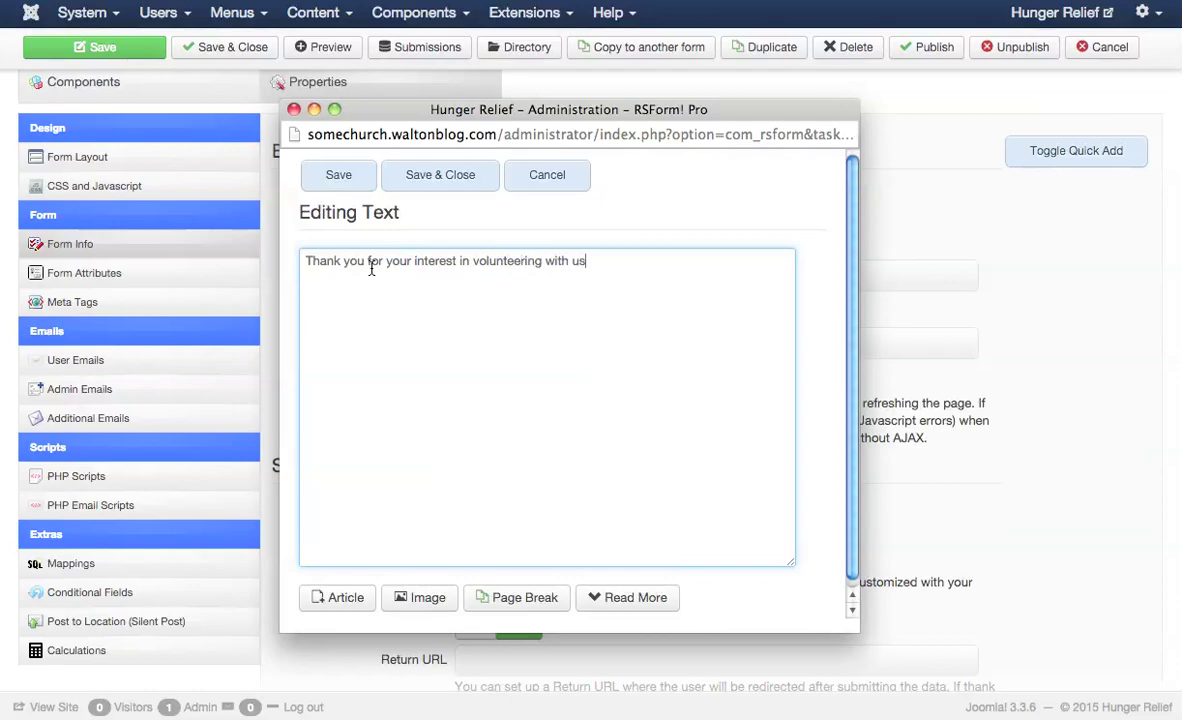
type("! One of our staff me")
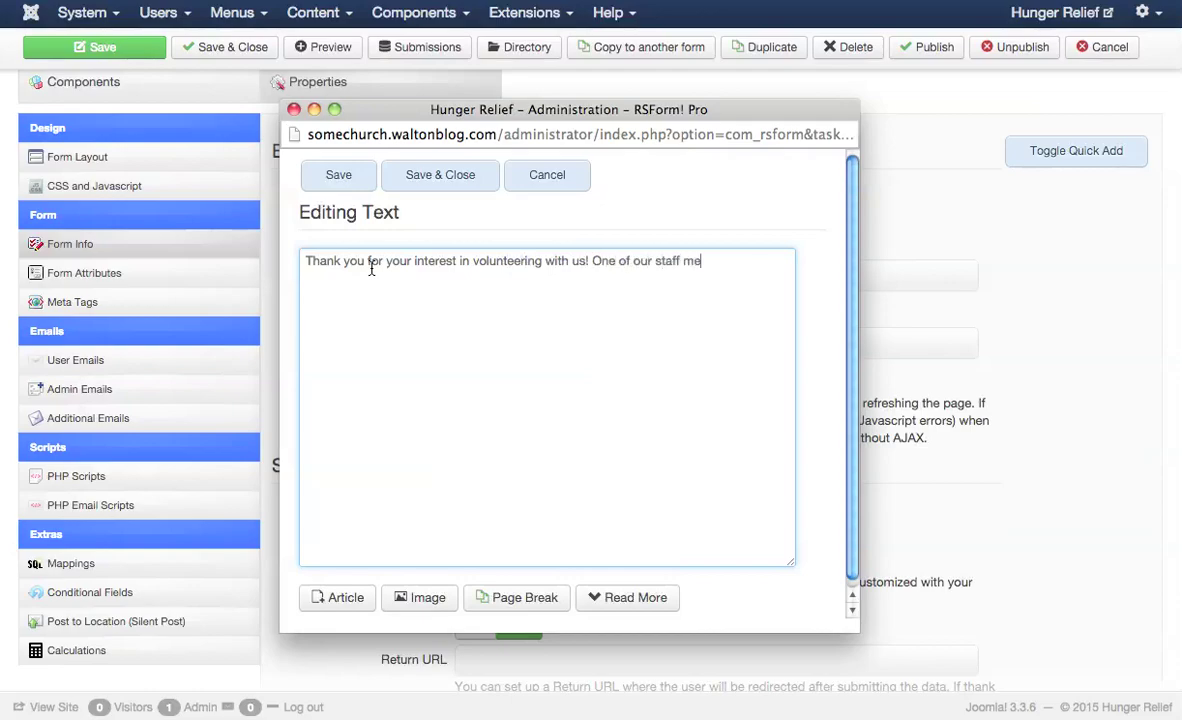
type("mbers will get in touch with ")
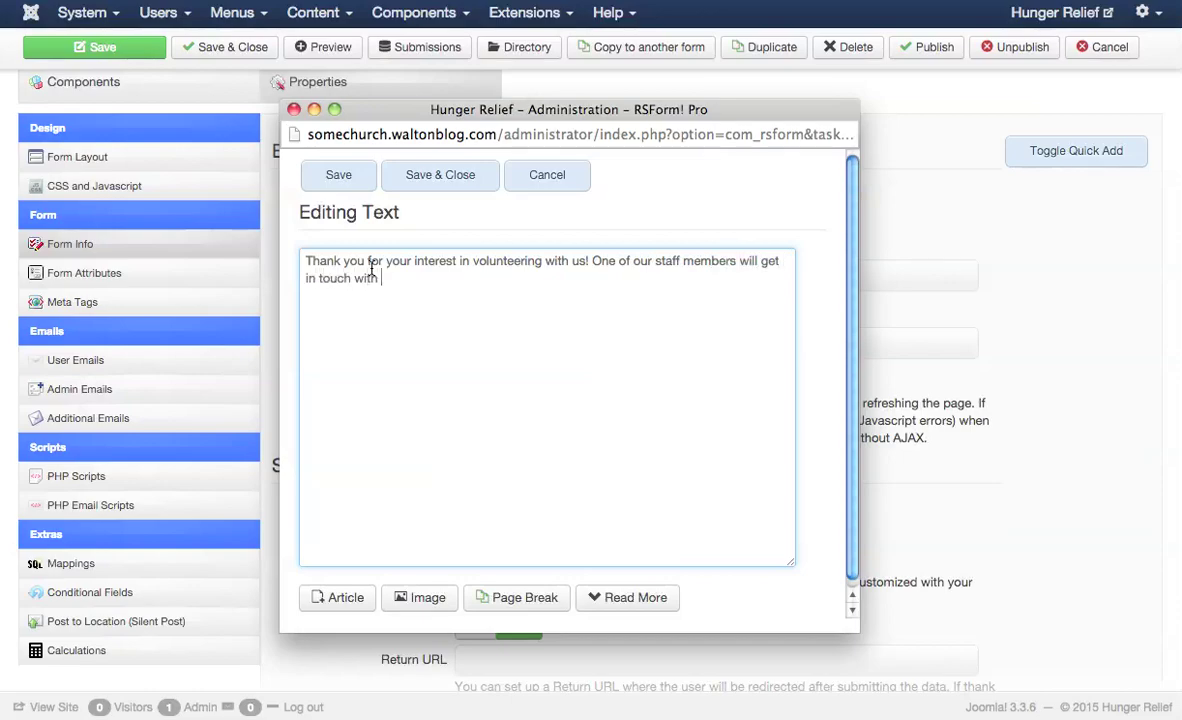
type("you, shortly.")
- Save the thank-you message and close its editor
left_click(437, 186)
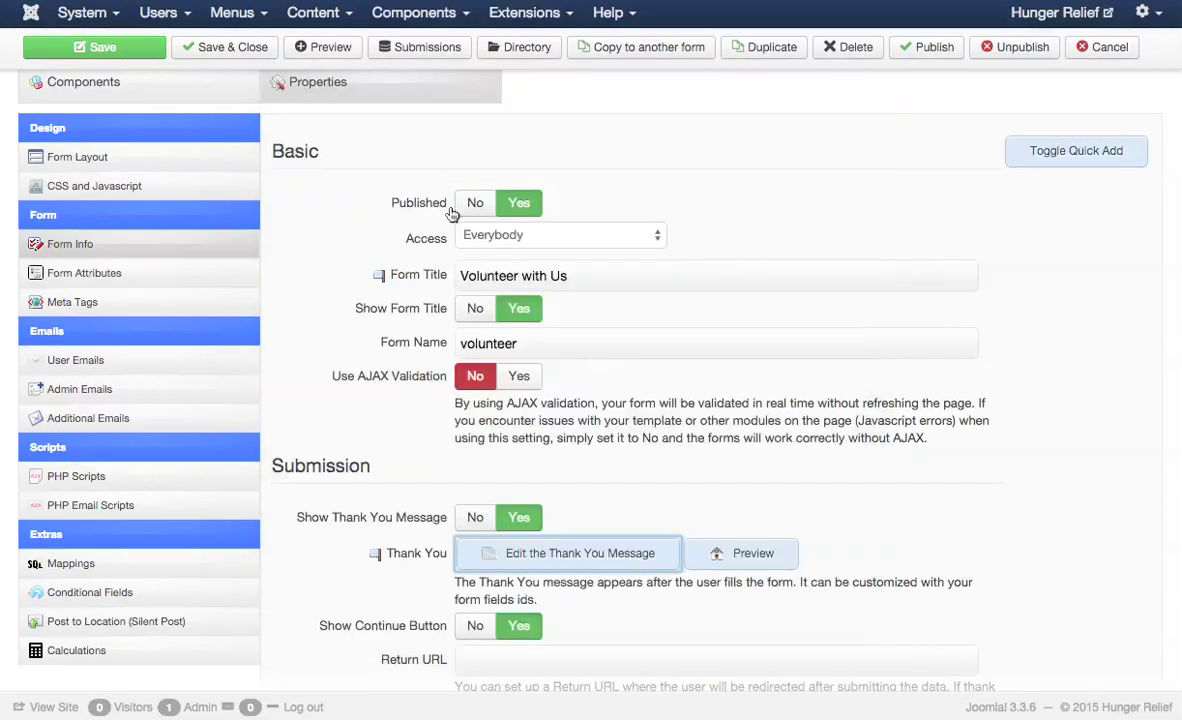
scroll(495, 252, "down", 3)
scroll(496, 252, "down", 4)
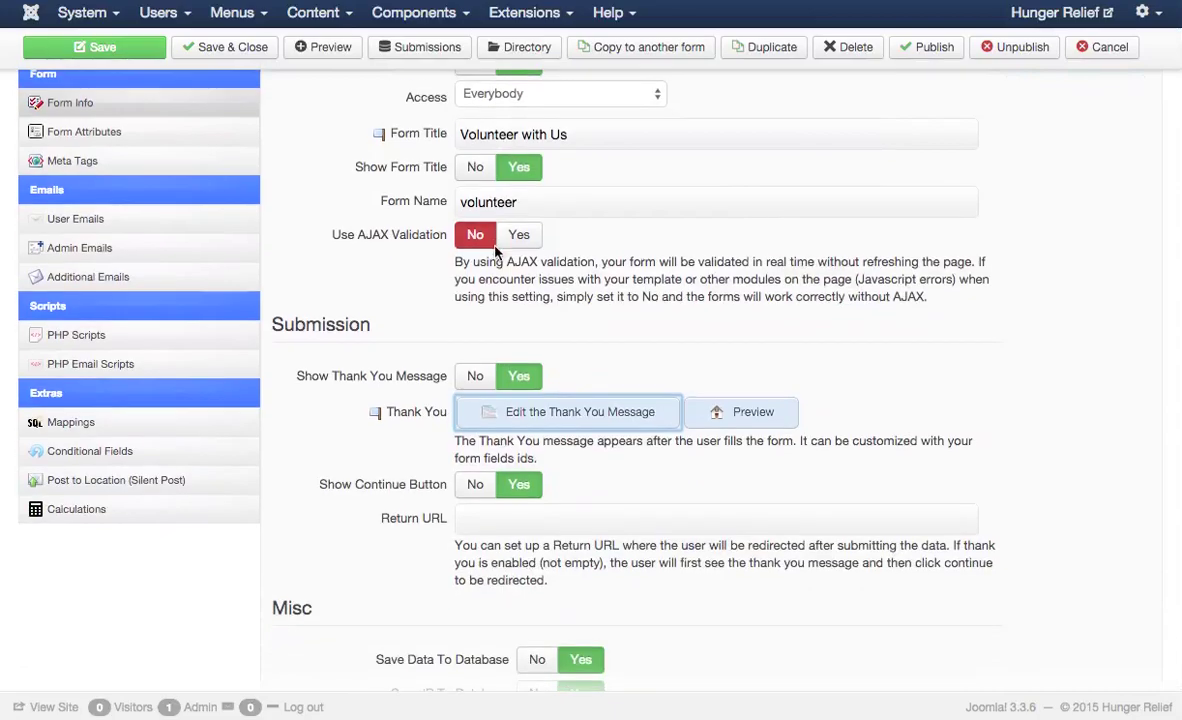
scroll(497, 252, "up", 5)
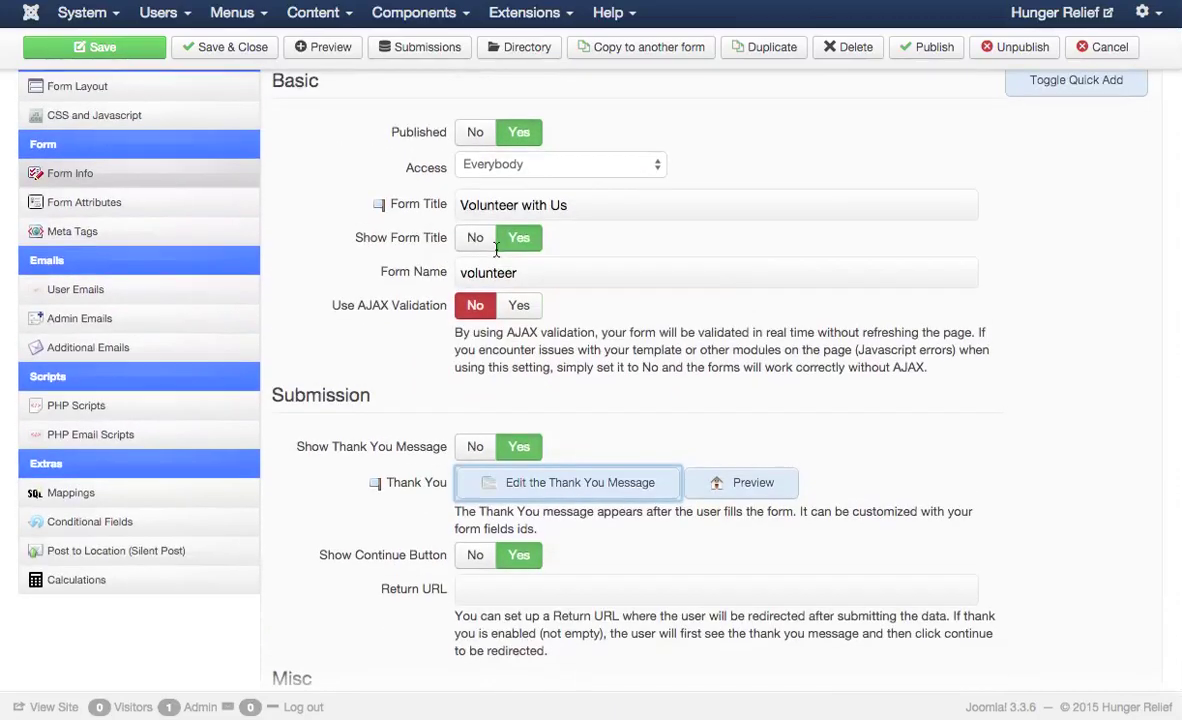
scroll(497, 252, "up", 1)
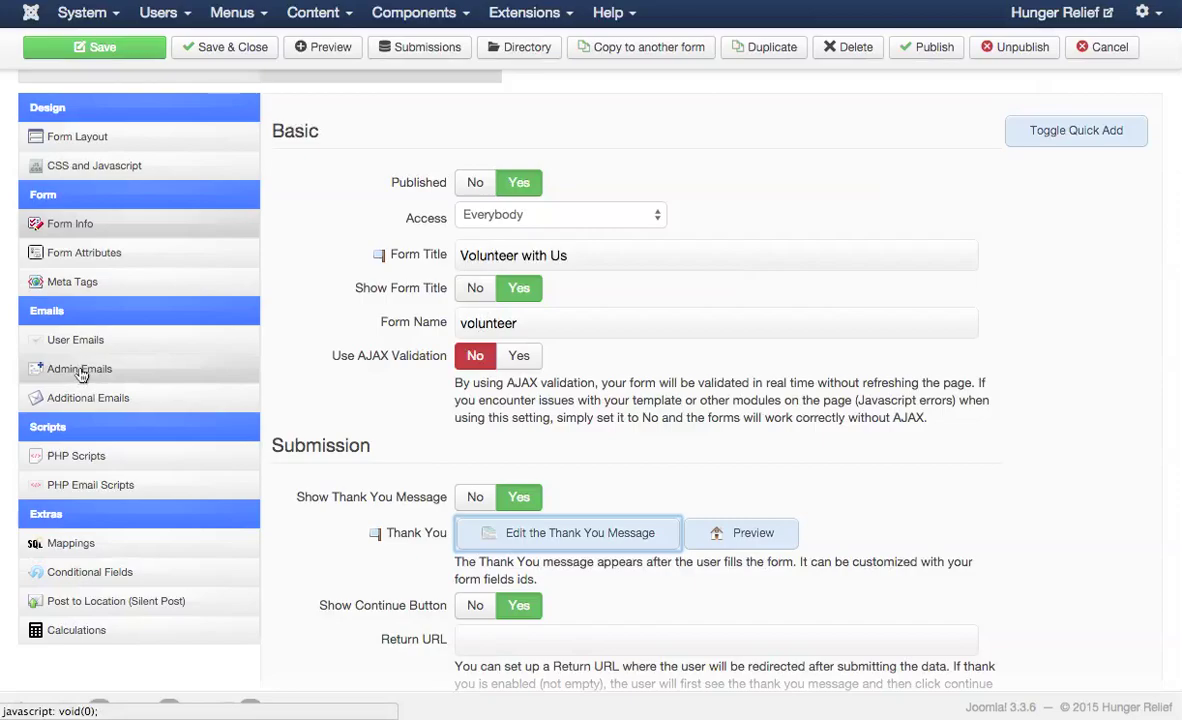
scroll(82, 374, "up", 1)
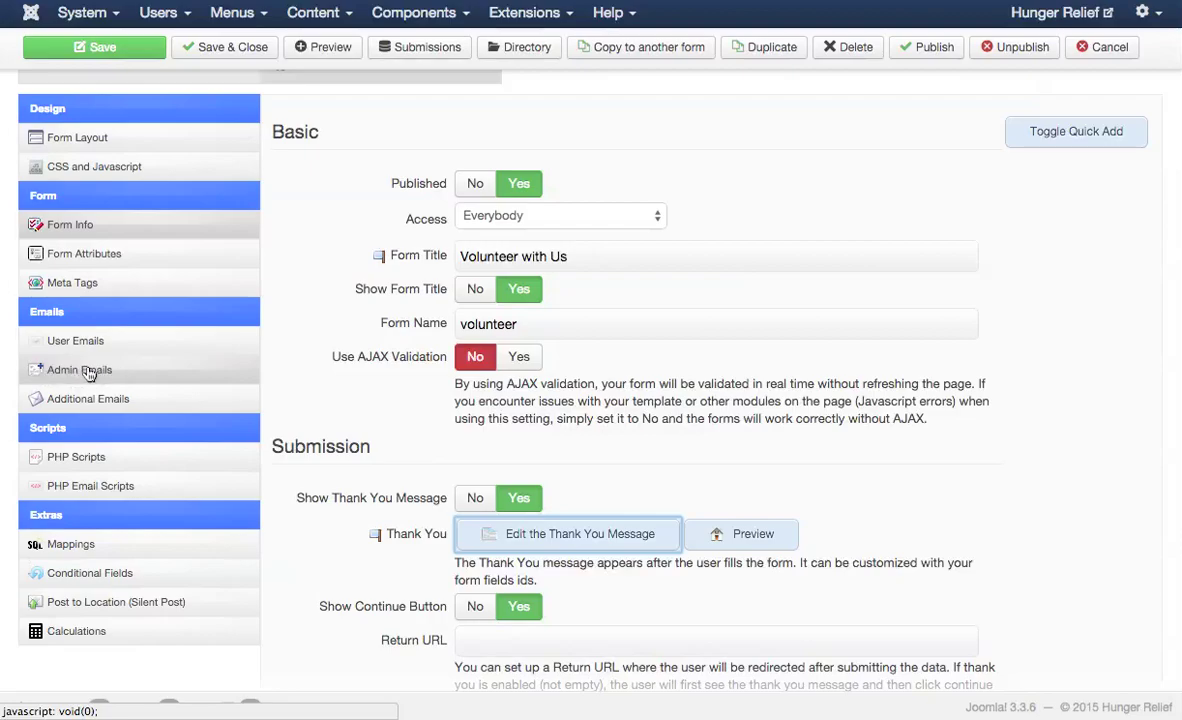
- In Admin Emails, send from {Email:value} as {Name:value}, with replies to {Email:value}
left_click(88, 371)
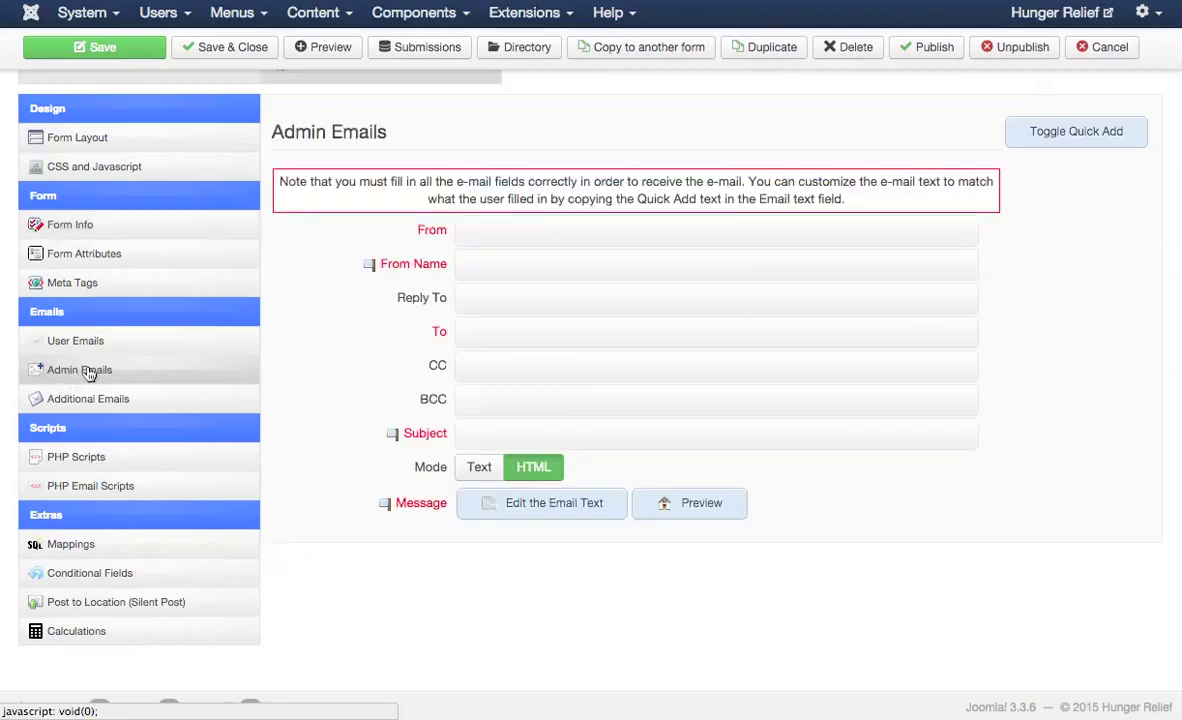
left_click(474, 232)
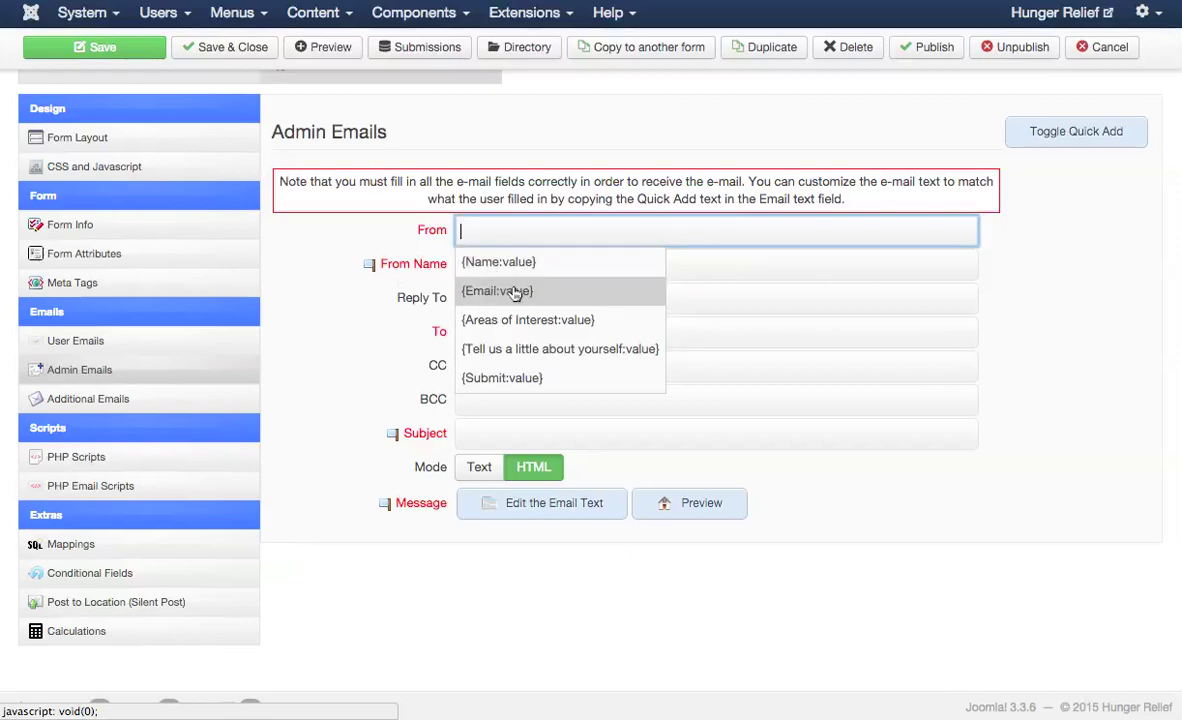
left_click(514, 291)
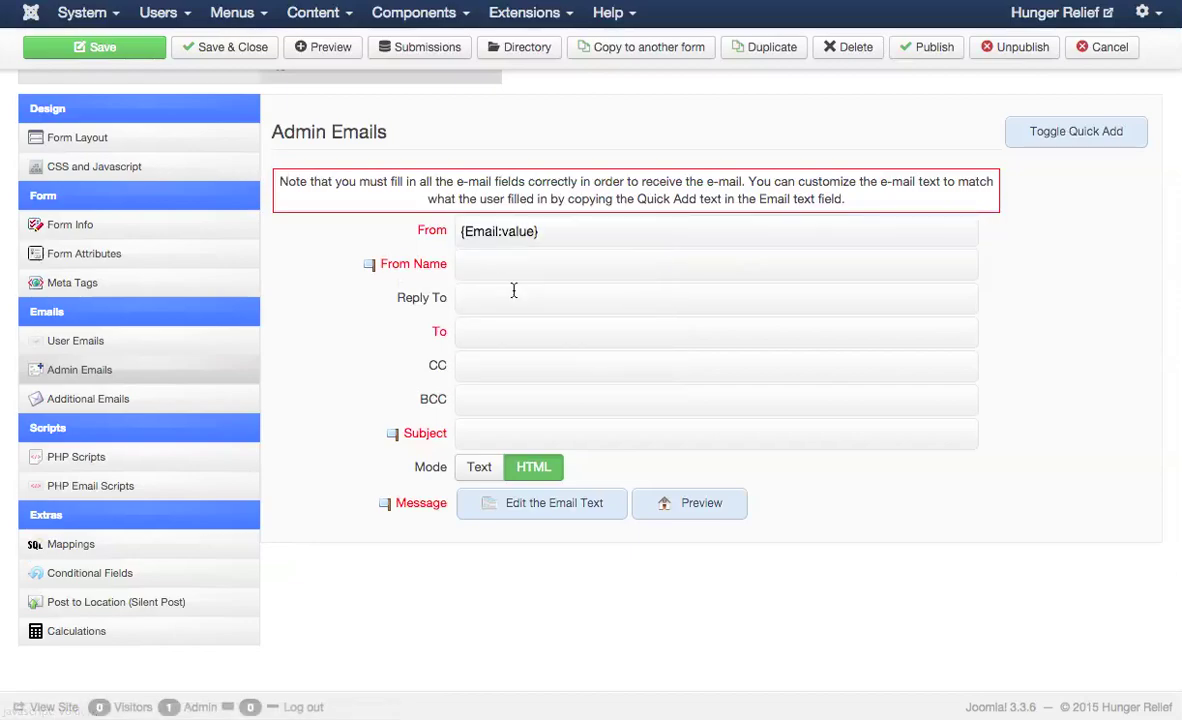
left_click(495, 265)
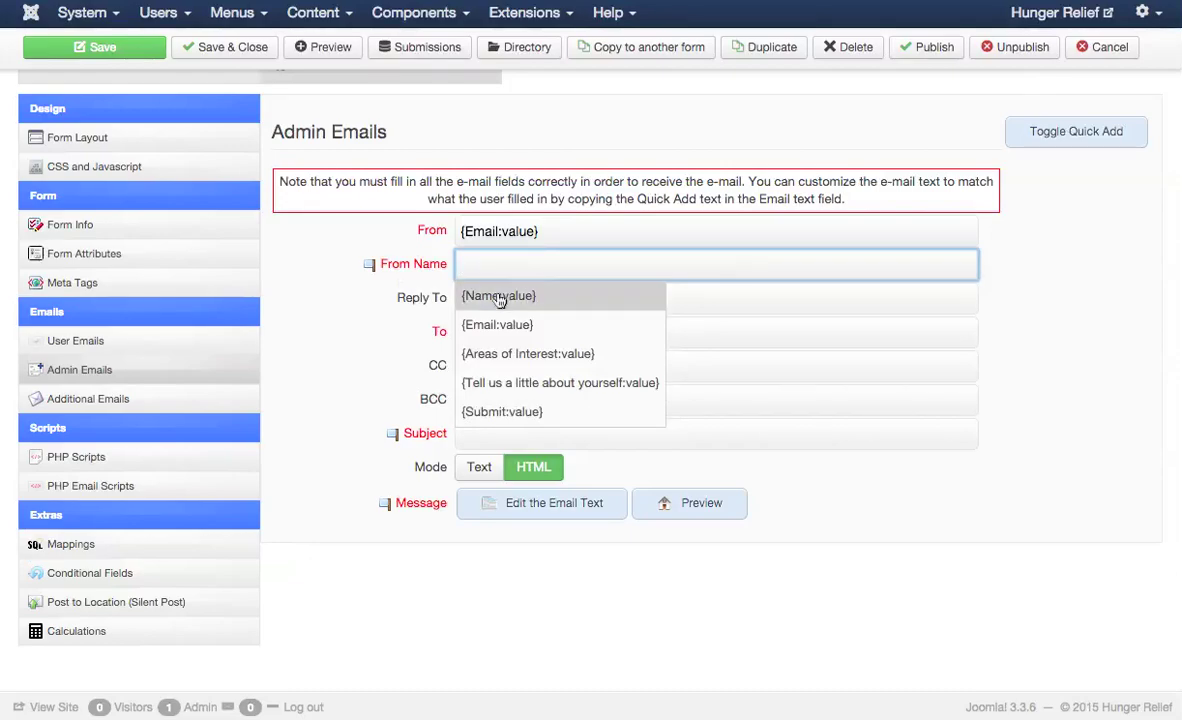
left_click(498, 300)
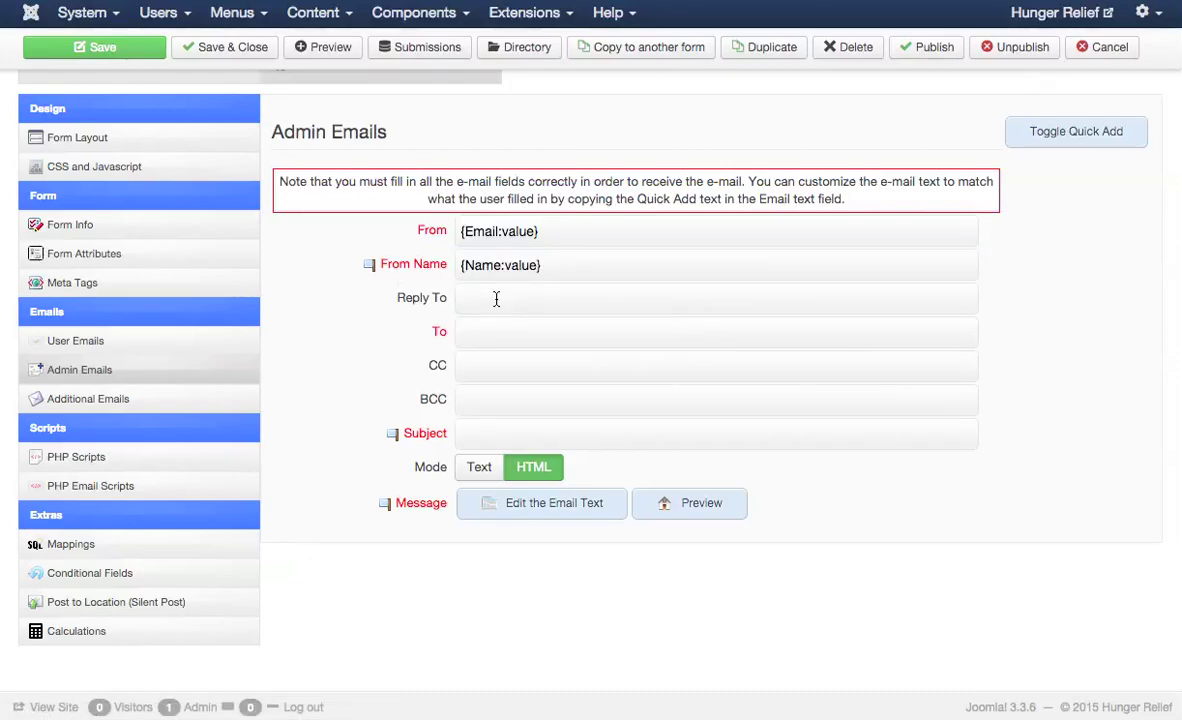
left_click(480, 303)
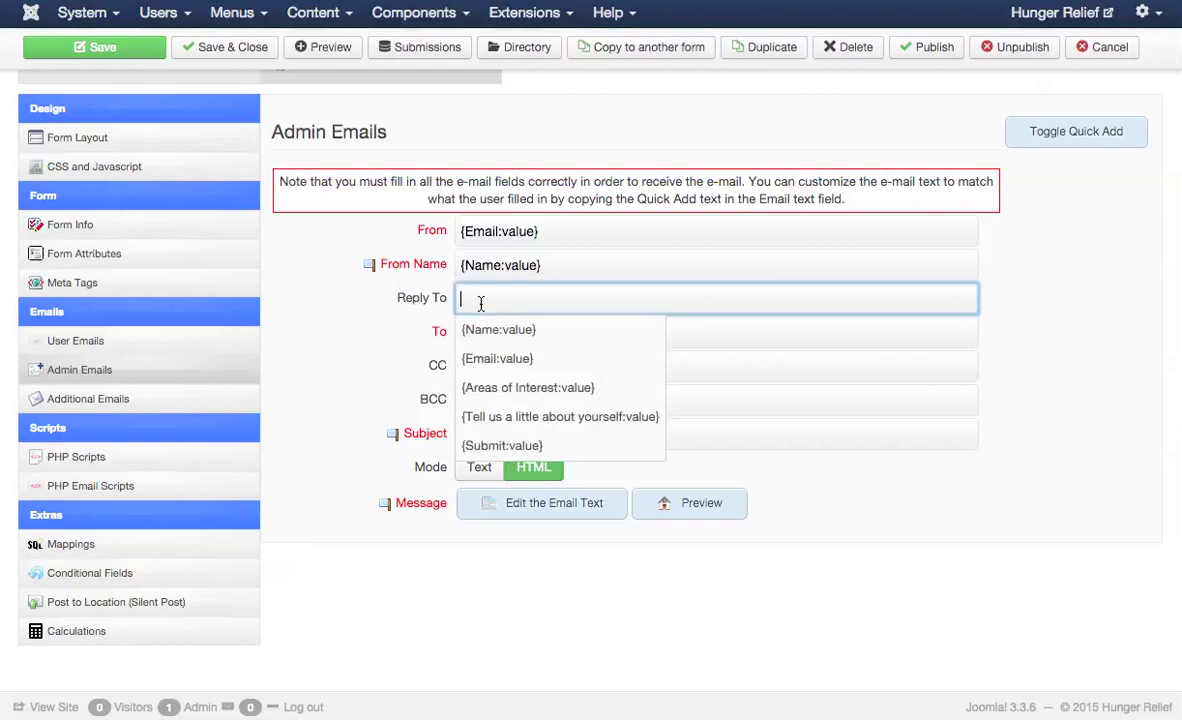
left_click(515, 358)
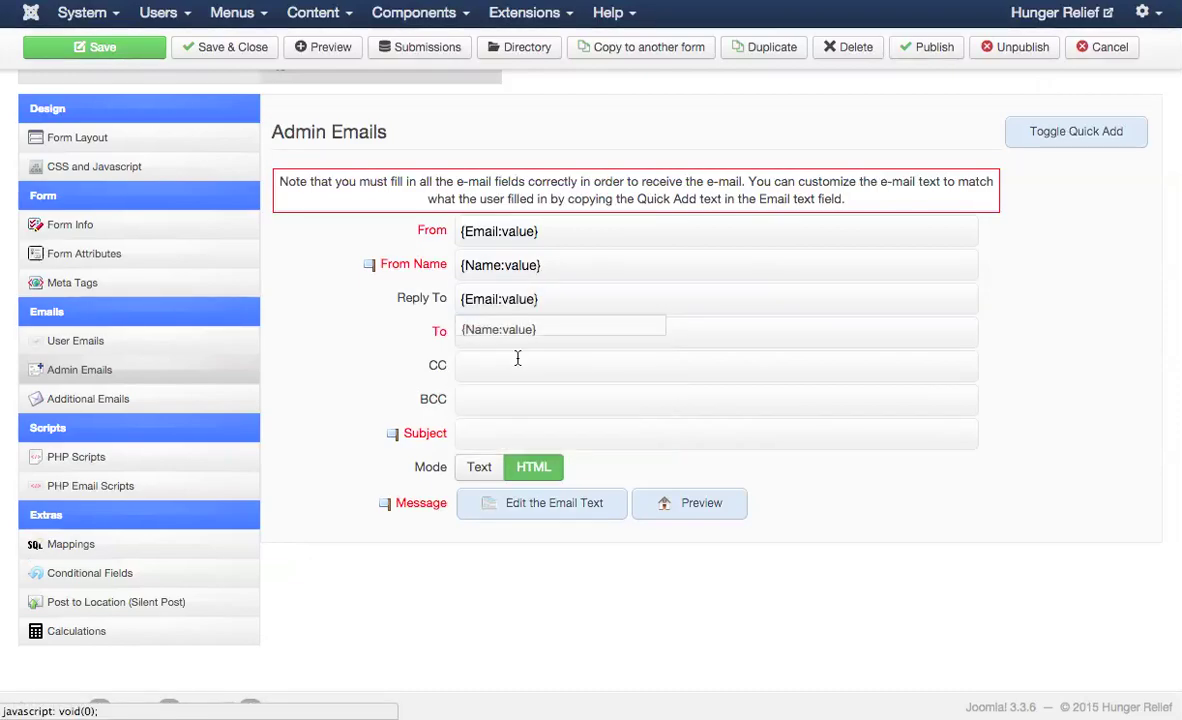
- Address admin emails to the info address with subject 'You've received a form response!'
left_click(483, 334)
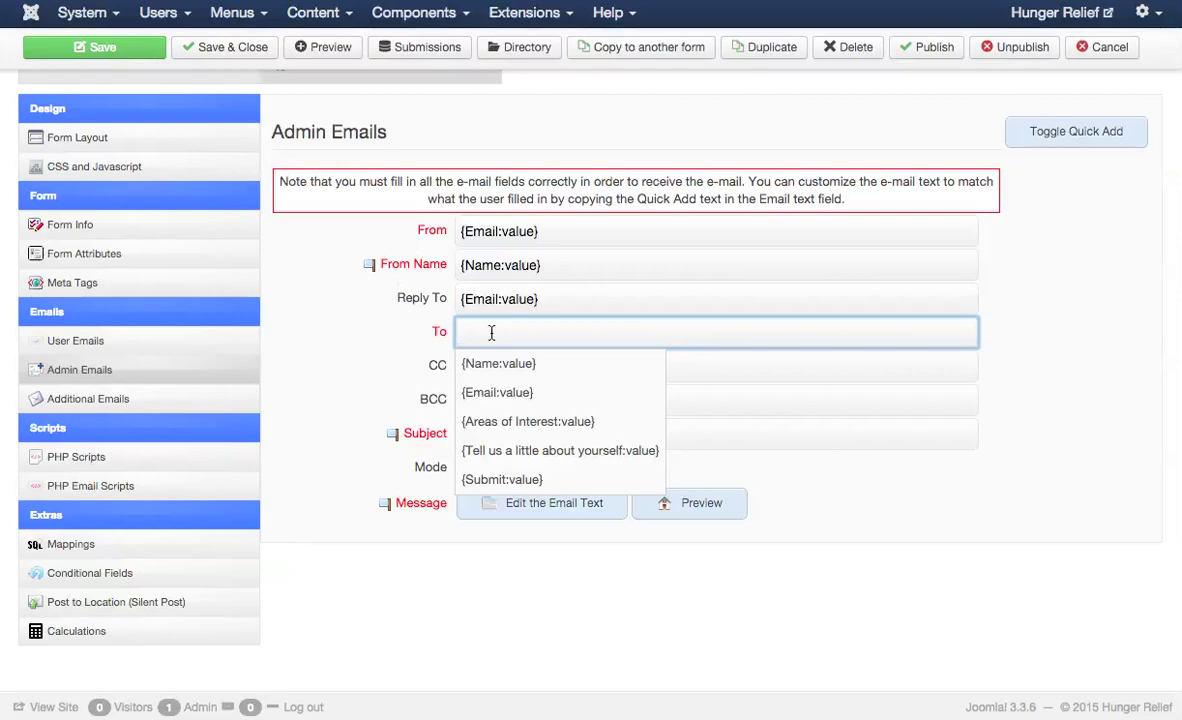
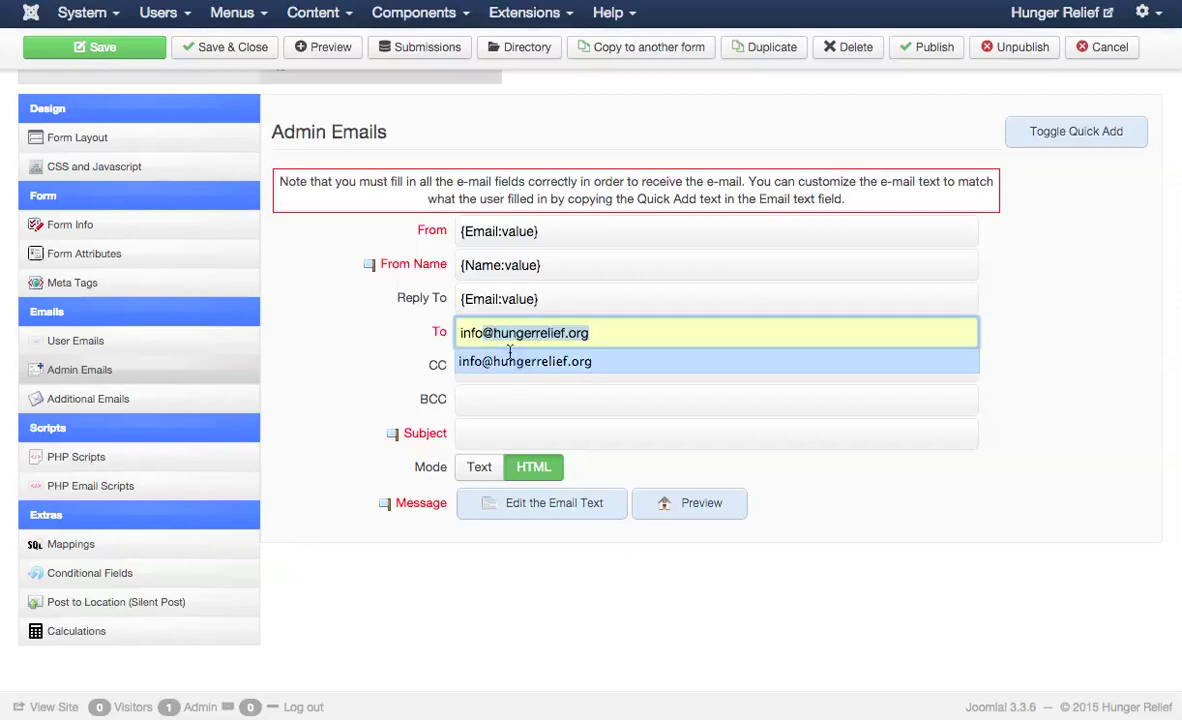
left_click(505, 365)
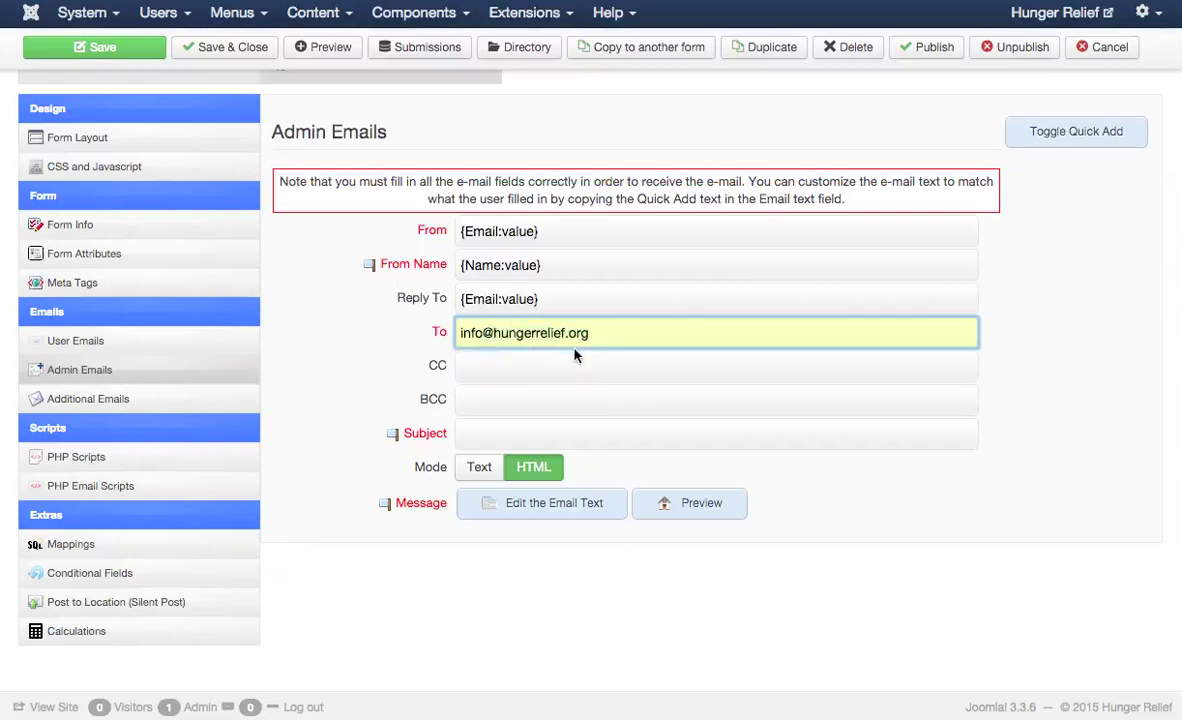
left_click(575, 432)
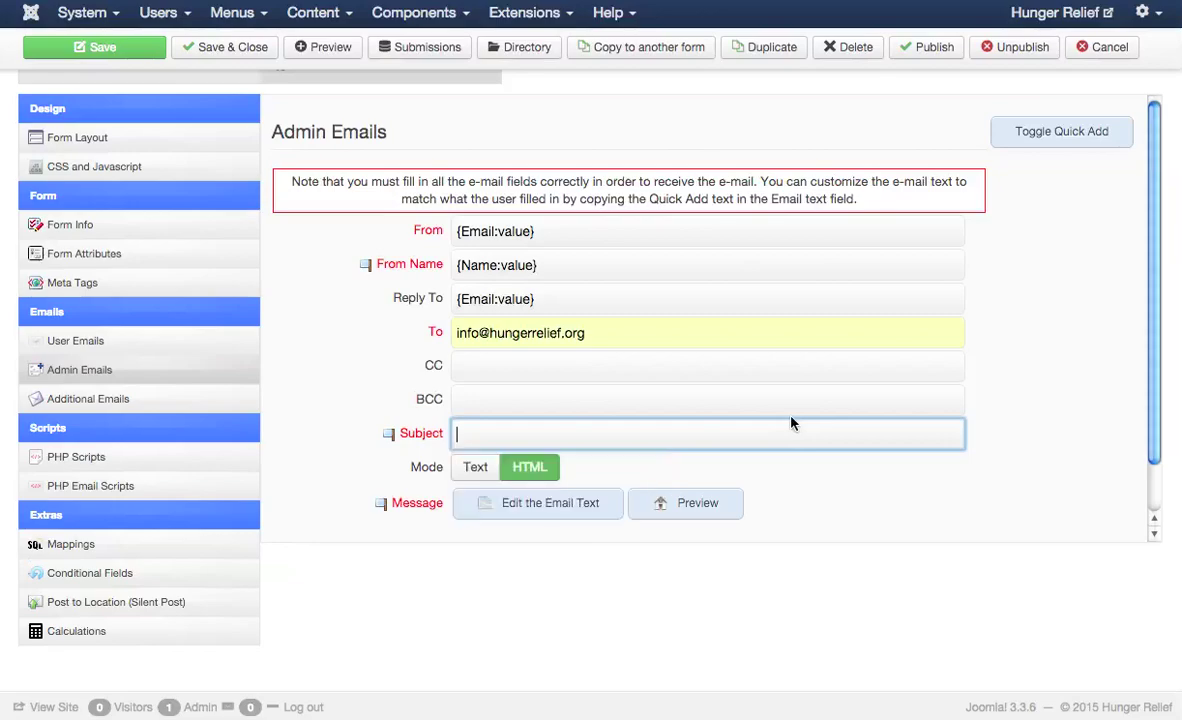
type("You've received a form response!")
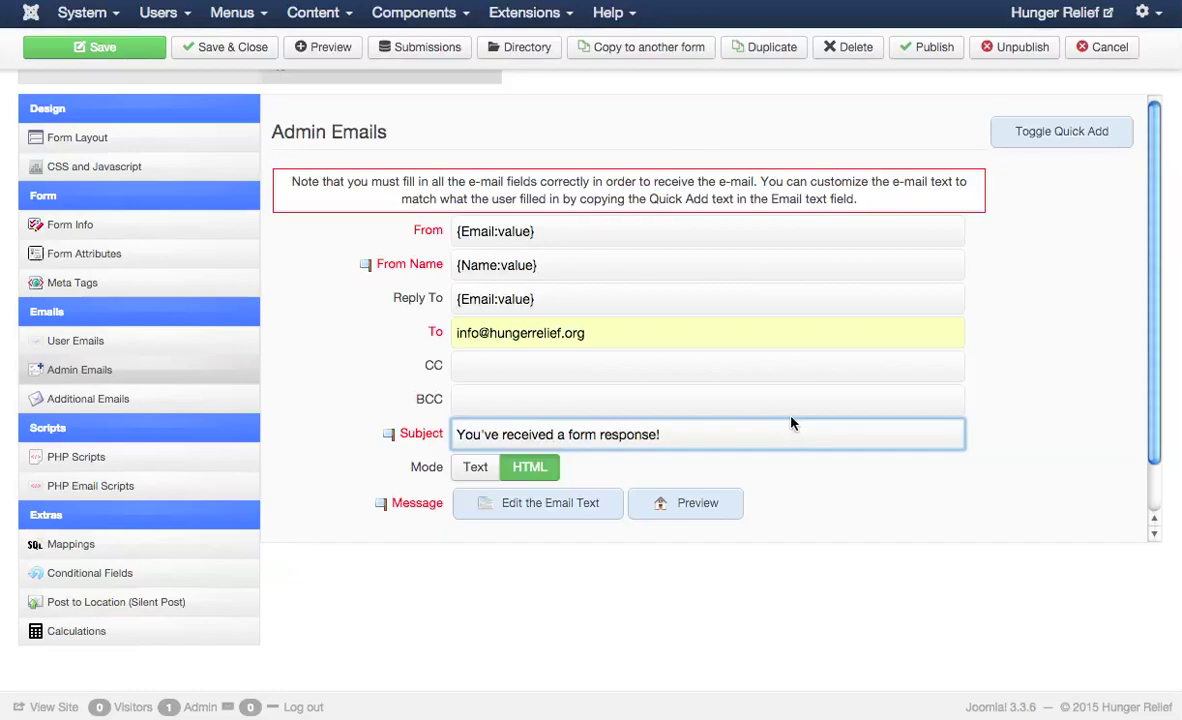
left_click(545, 505)
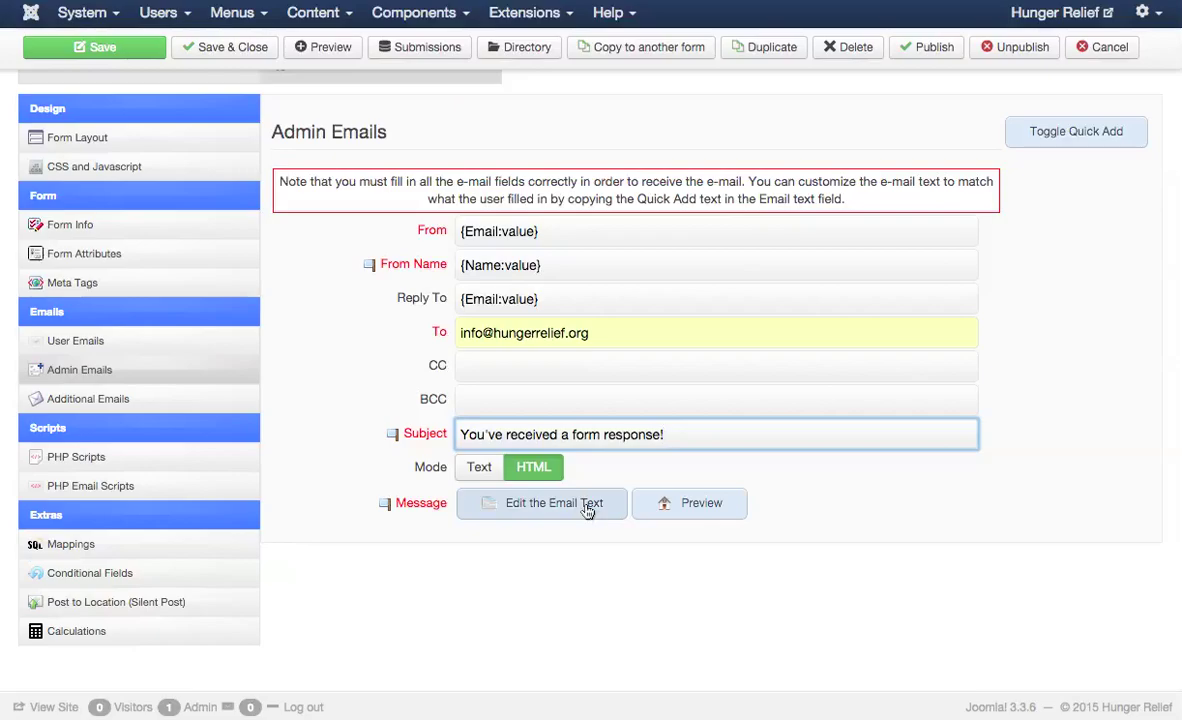
left_click(588, 511)
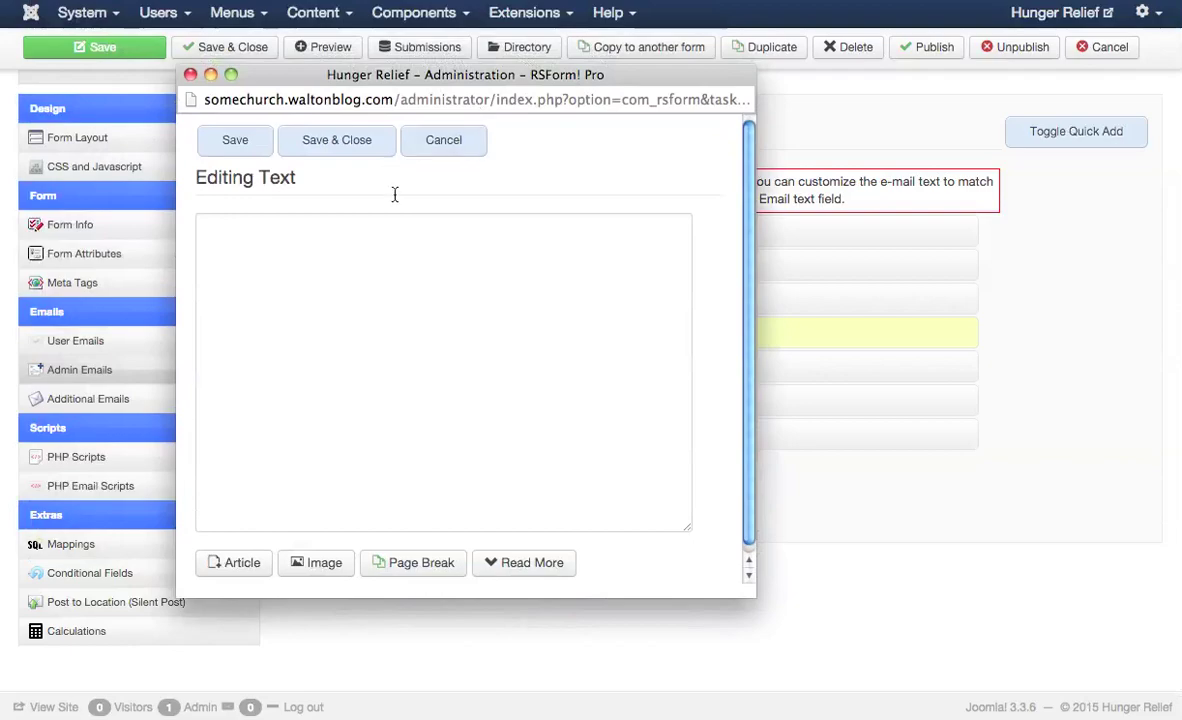
left_click(446, 150)
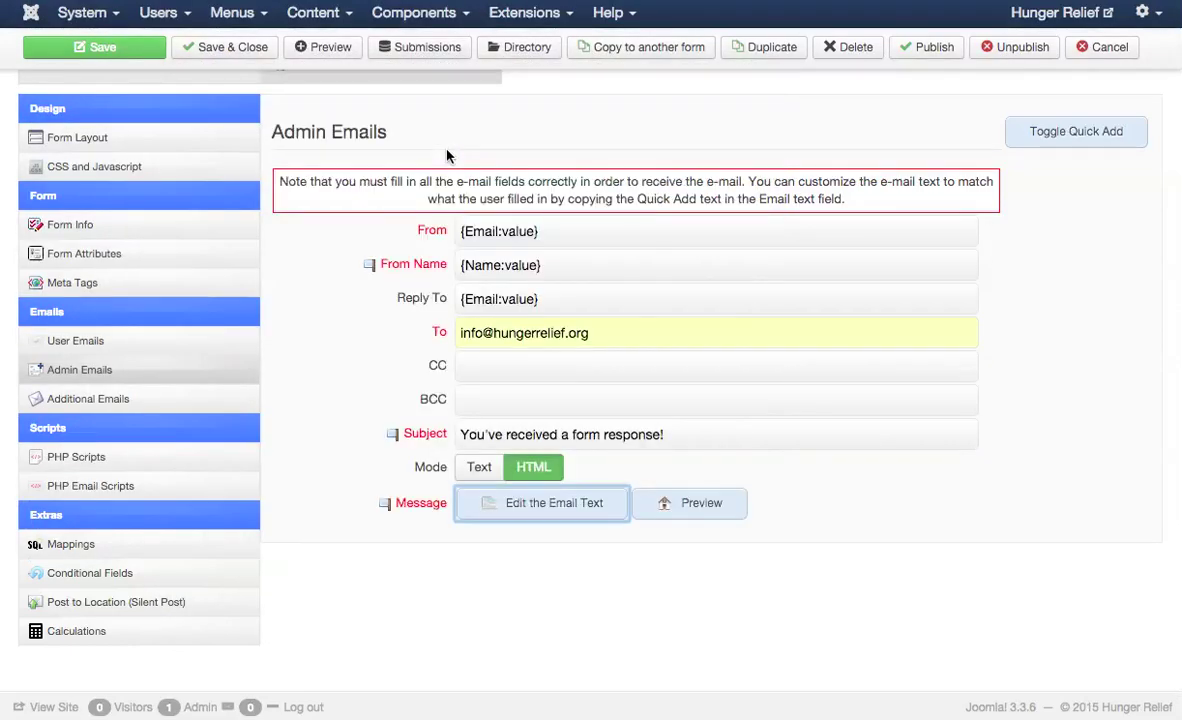
scroll(470, 220, "up", 3)
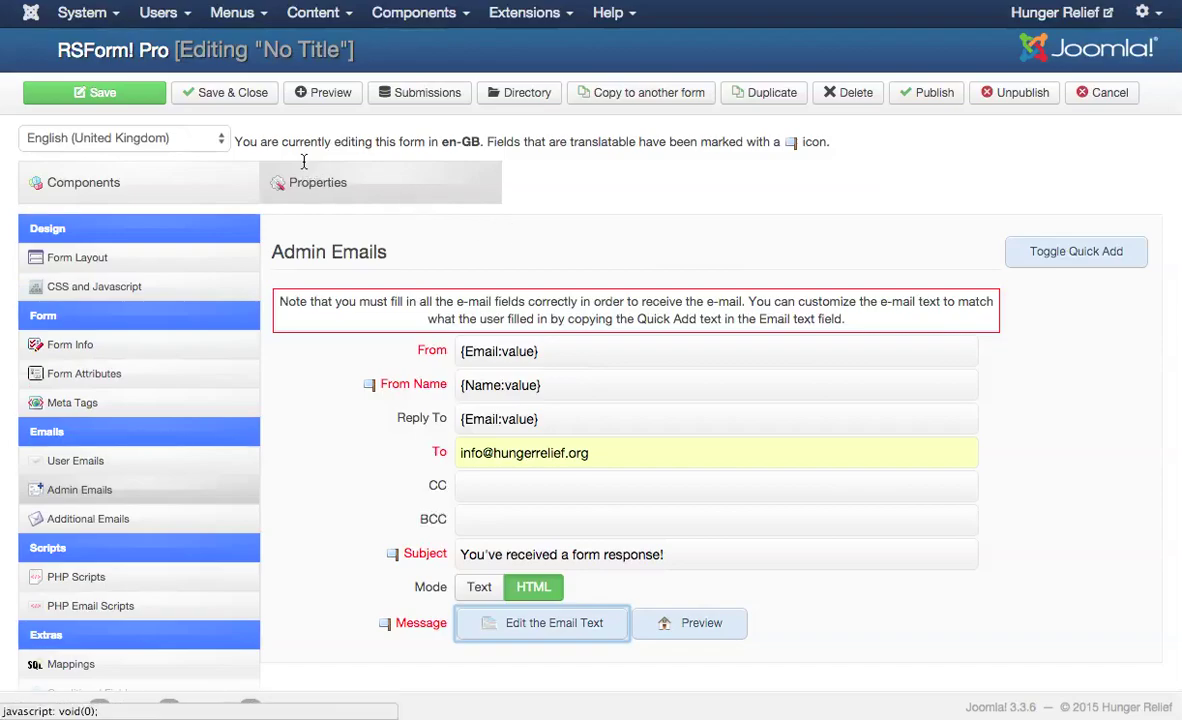
- Save and close the Volunteer with Us form, returning to Manage Forms
left_click(222, 95)
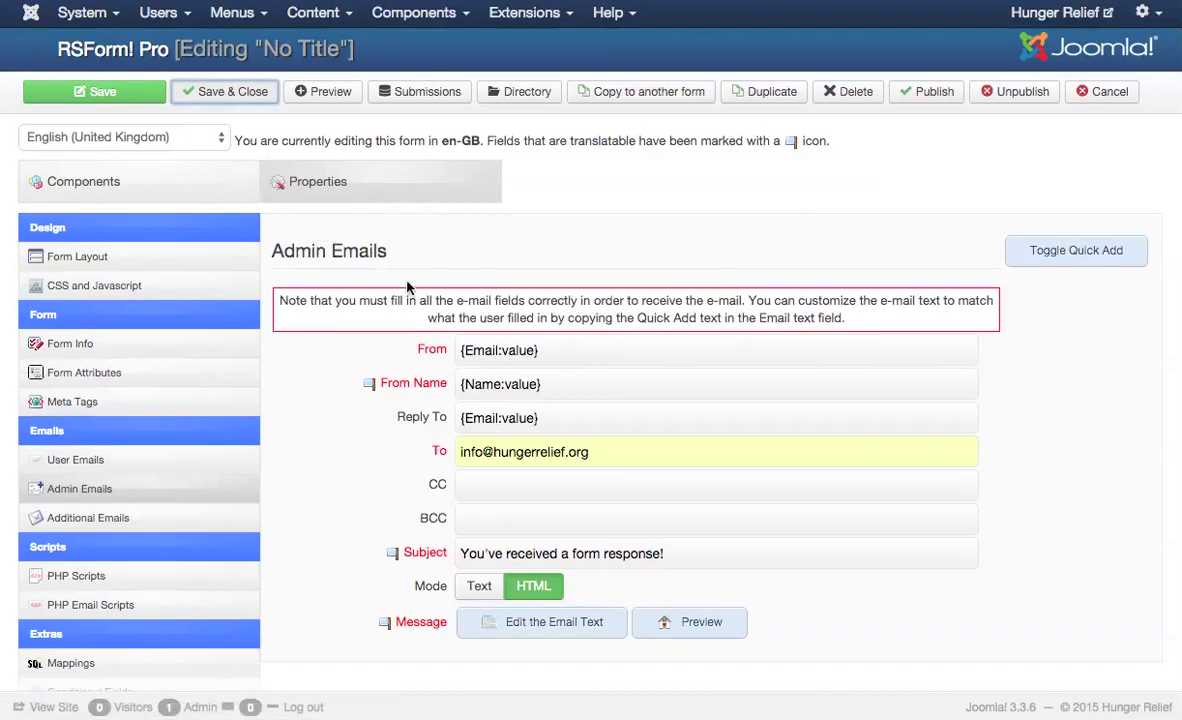
scroll(409, 281, "down", 3)
scroll(409, 230, "up", 3)
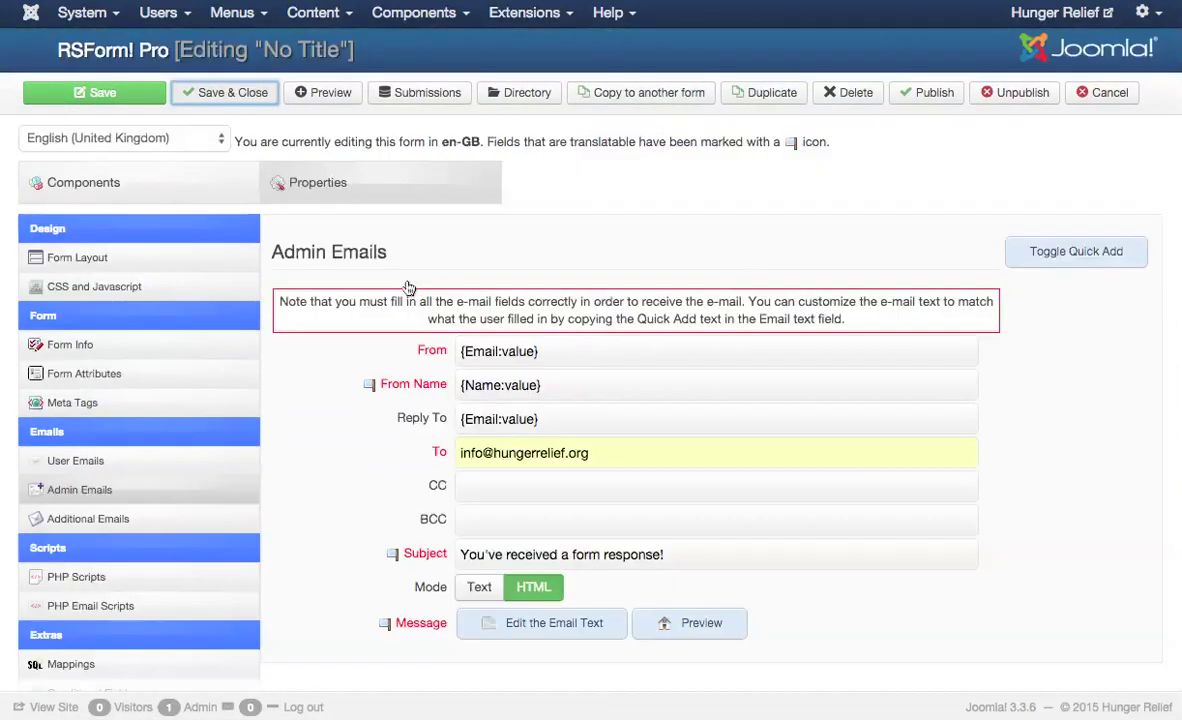
left_click(252, 98)
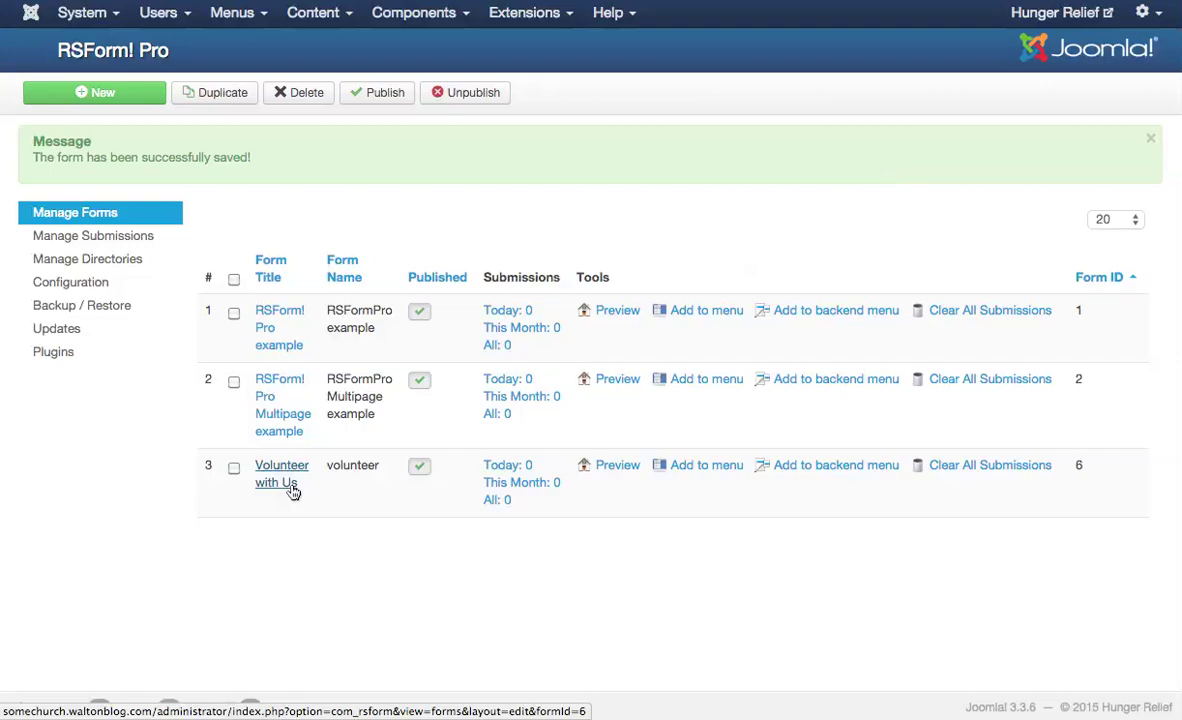
- Go to Menus > Main Menu and open the Join Us item for editing
left_click(220, 14)
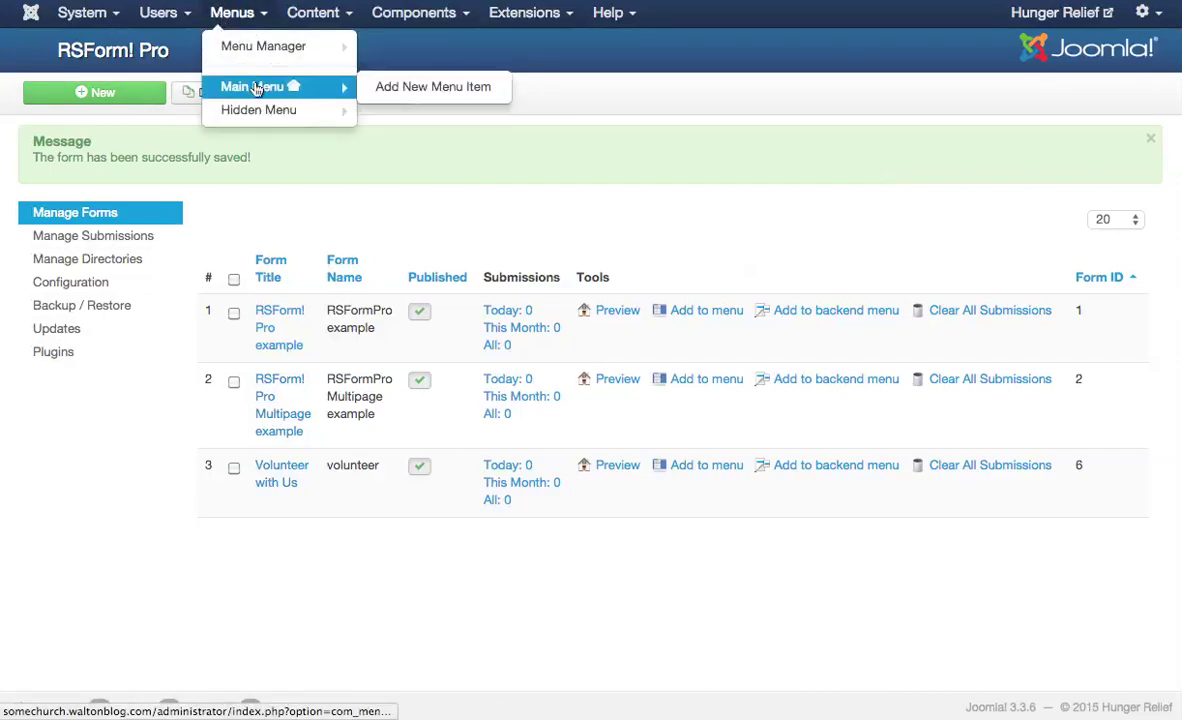
left_click(257, 89)
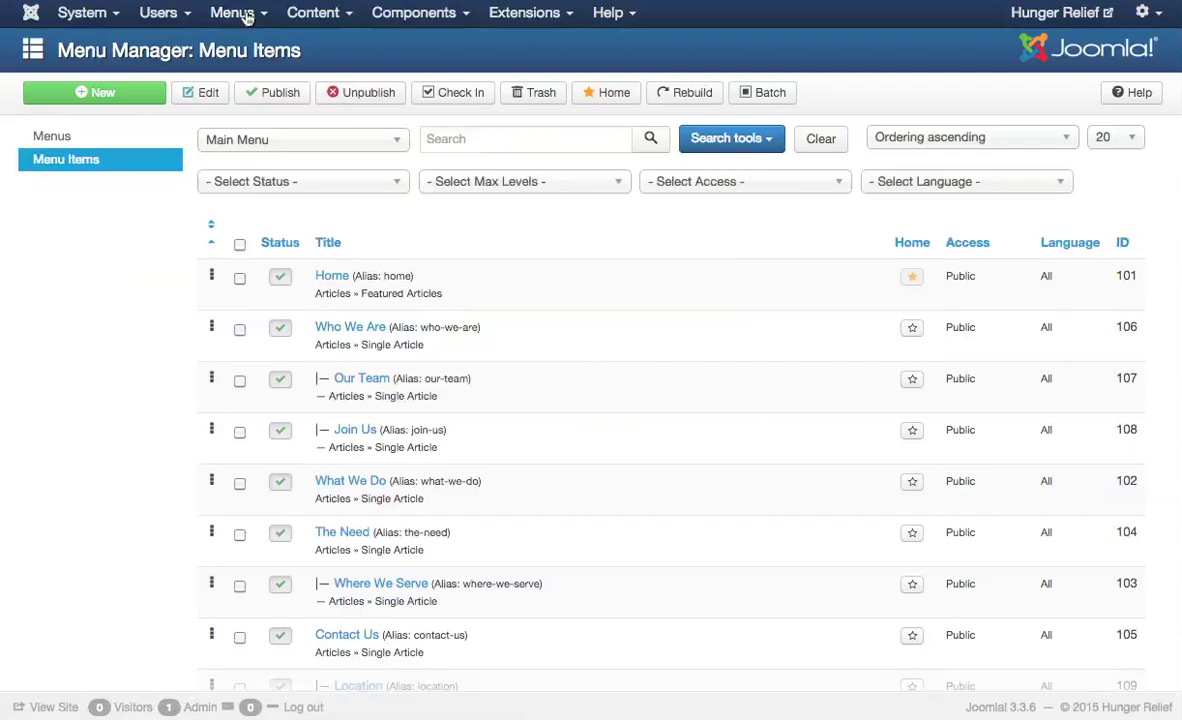
left_click(358, 433)
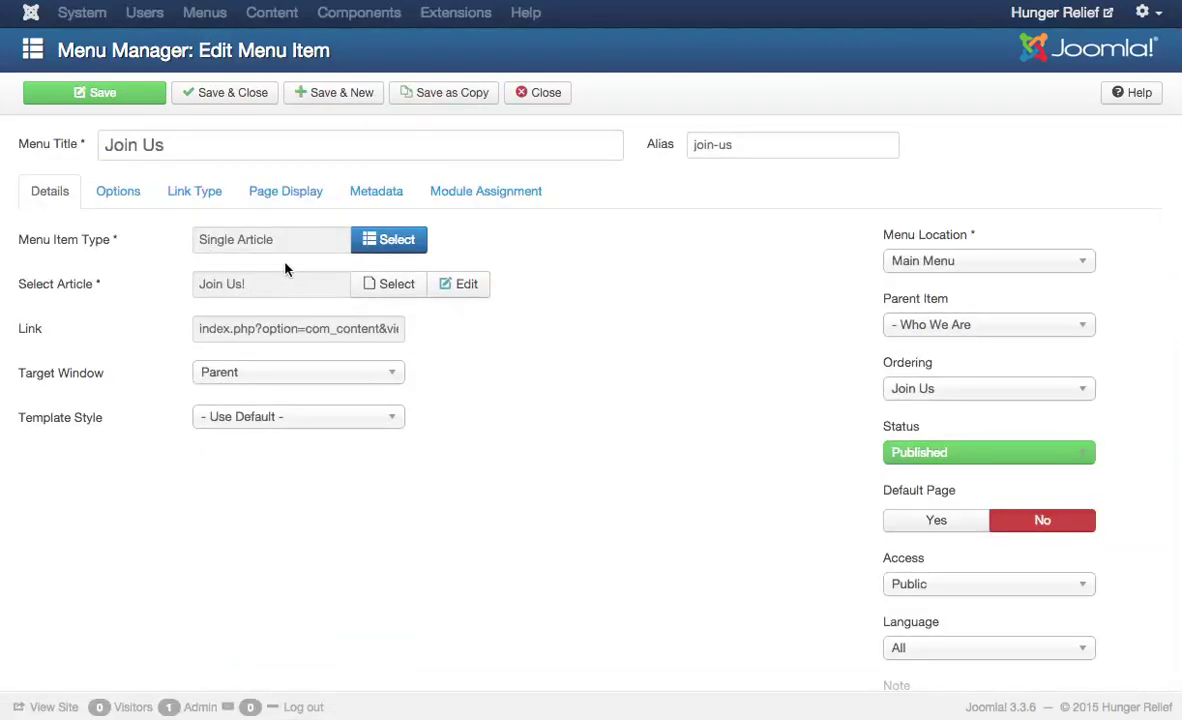
- Make Join Us an RSForm! Pro Form item showing the (6) volunteer form, then save
left_click(388, 240)
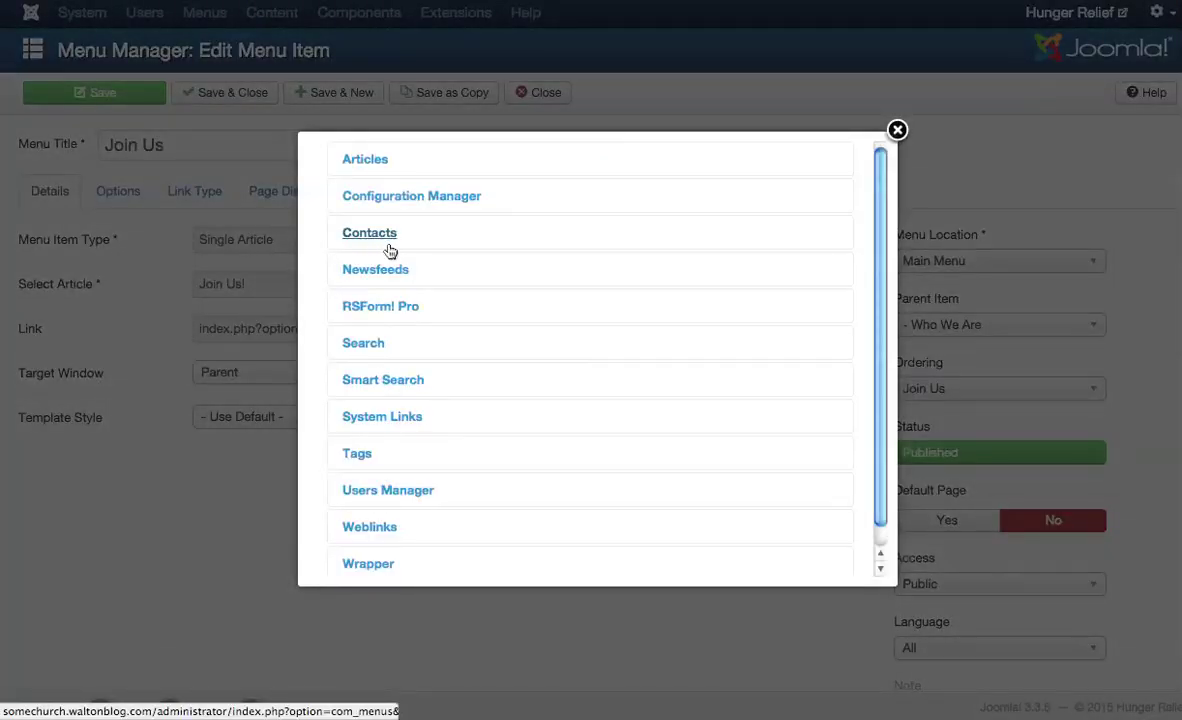
left_click(408, 307)
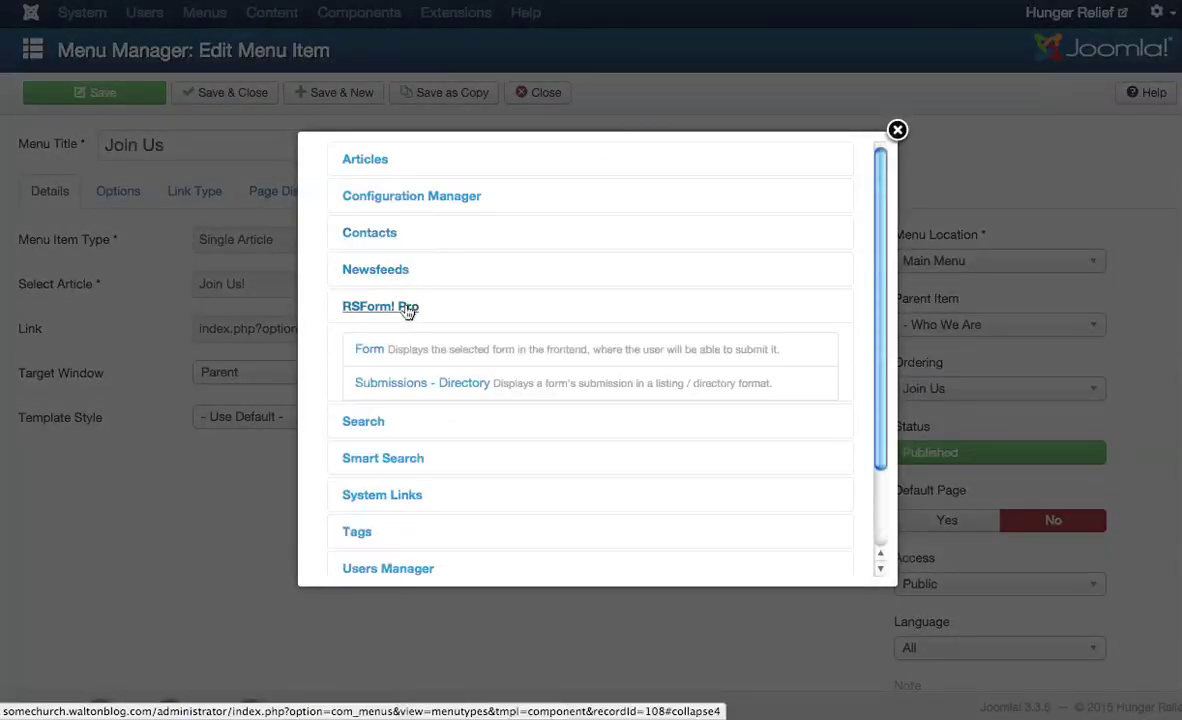
left_click(370, 350)
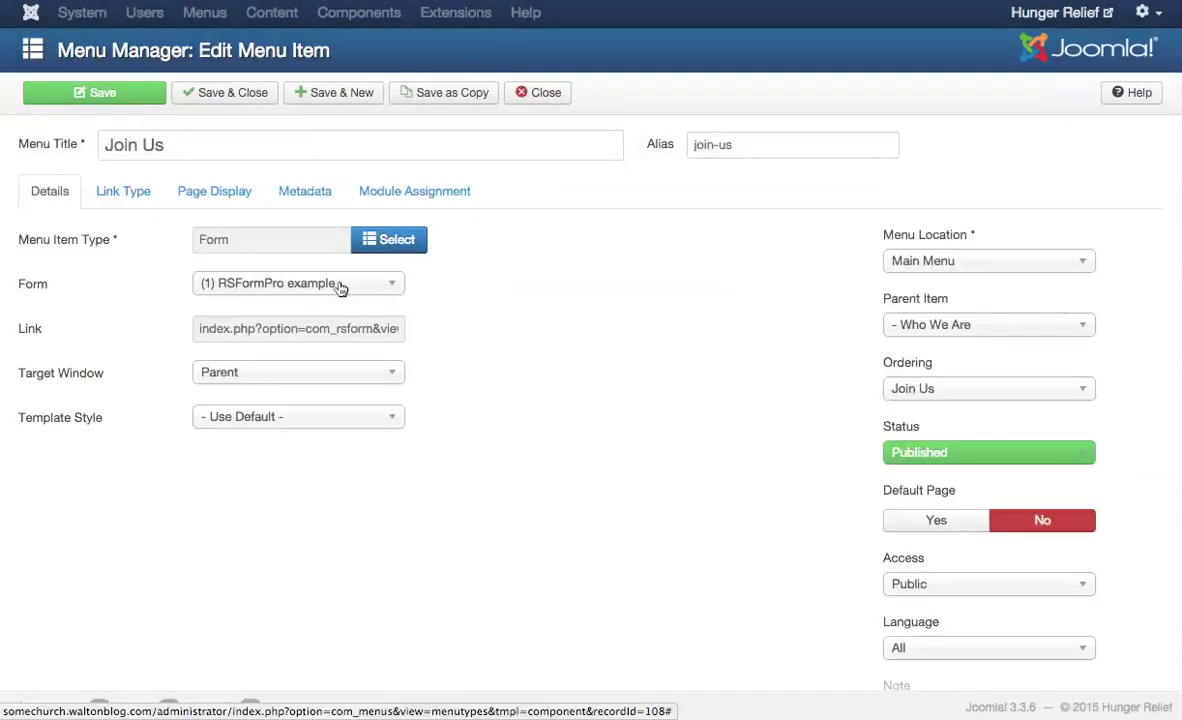
left_click(315, 282)
left_click(341, 369)
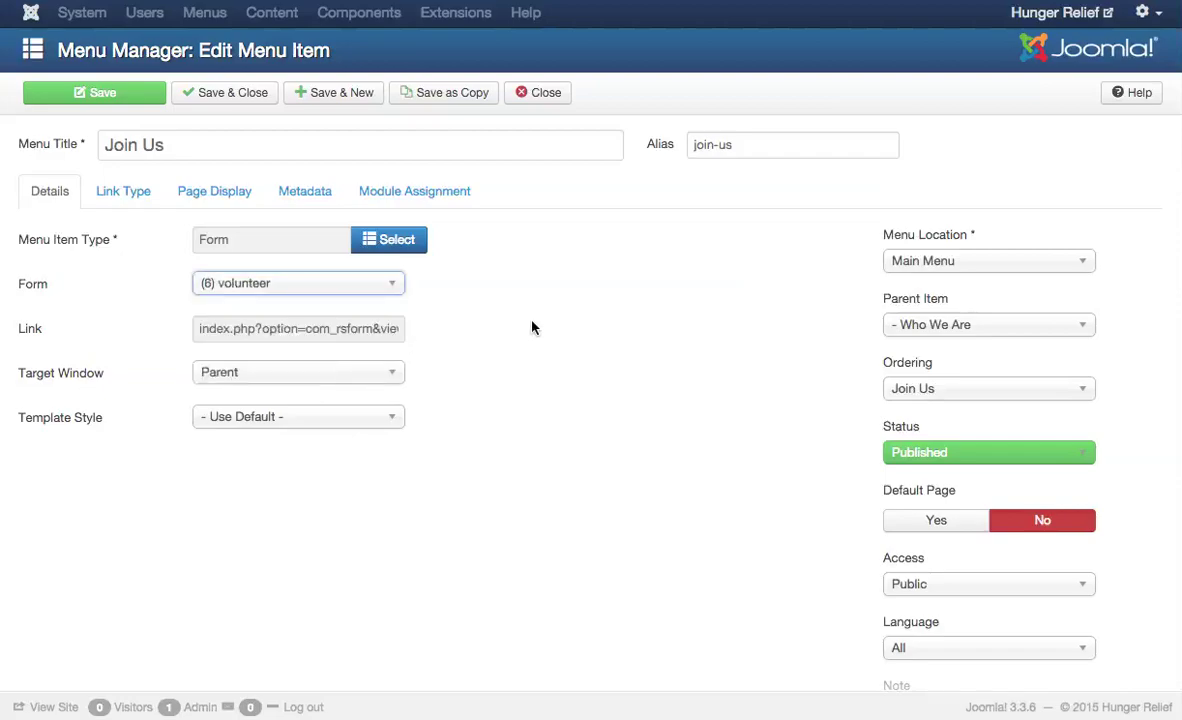
left_click(229, 92)
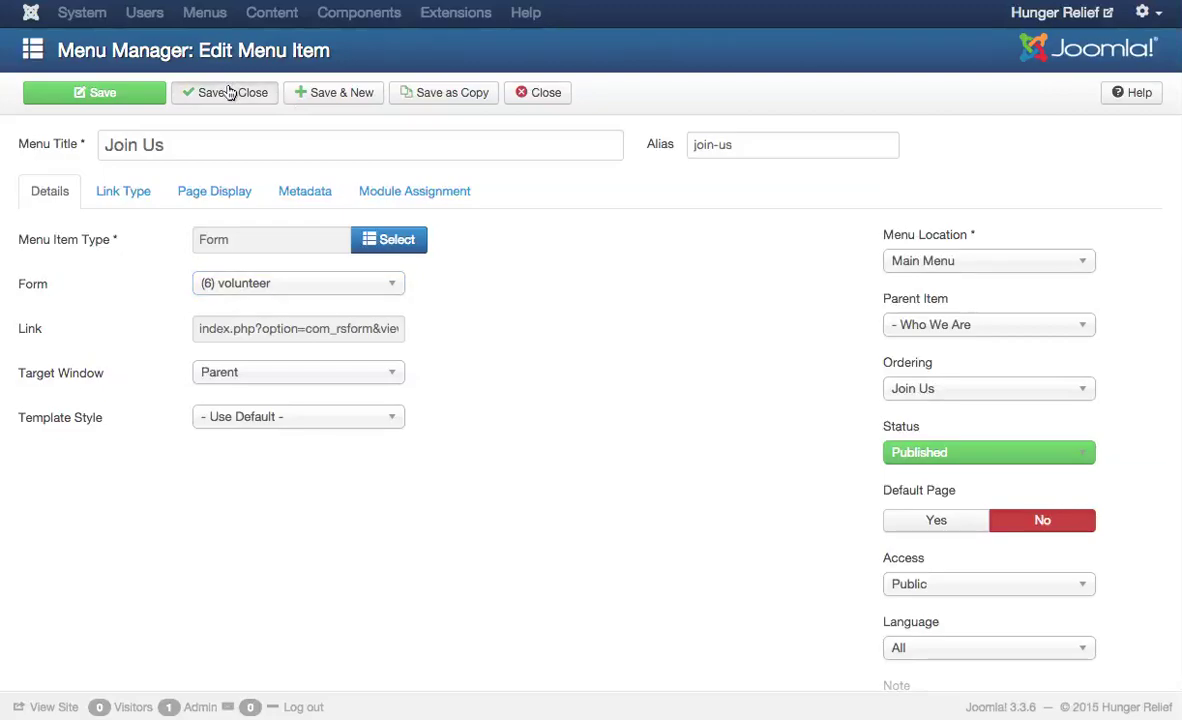
left_click(229, 92)
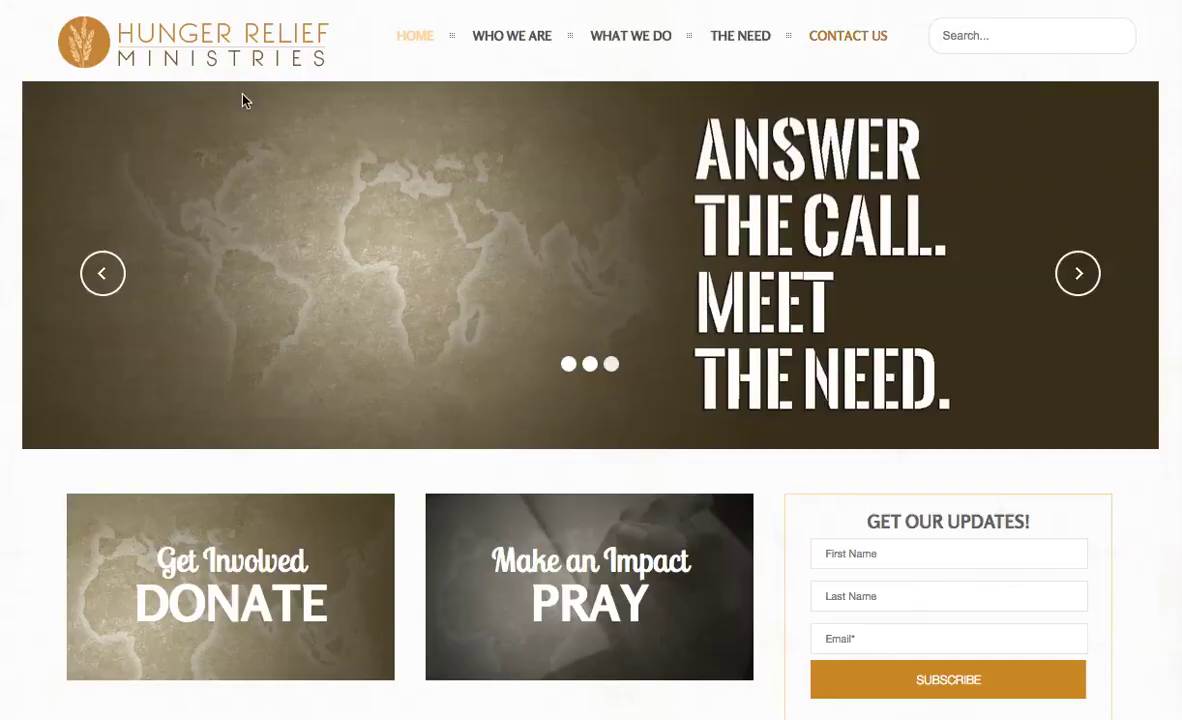
- On the Hunger Relief site, go from Home to Who We Are > Join Us
left_click(418, 37)
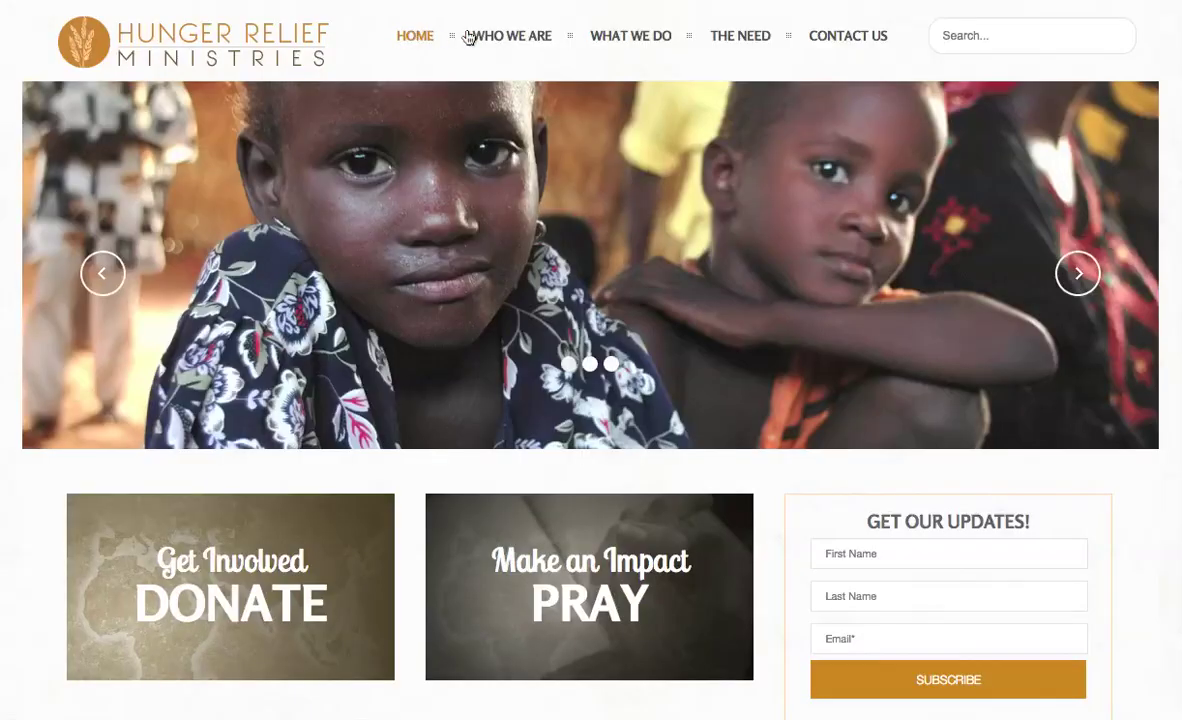
mouse_move(535, 35)
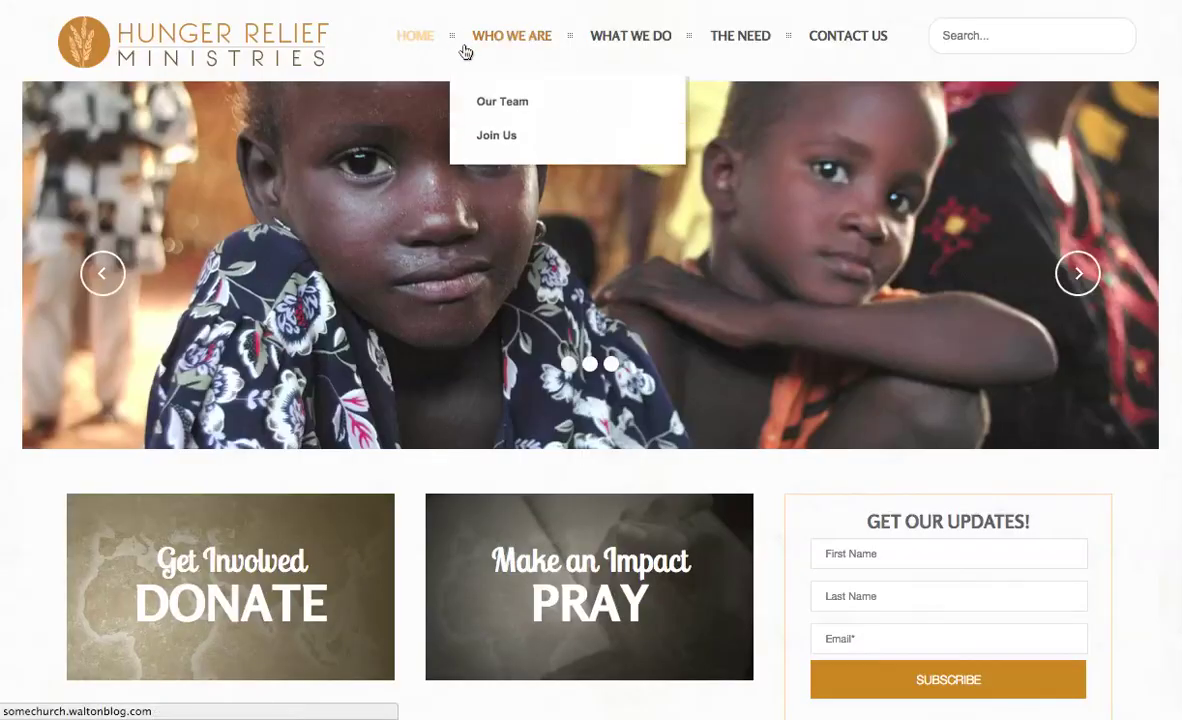
scroll(492, 145, "down", 1)
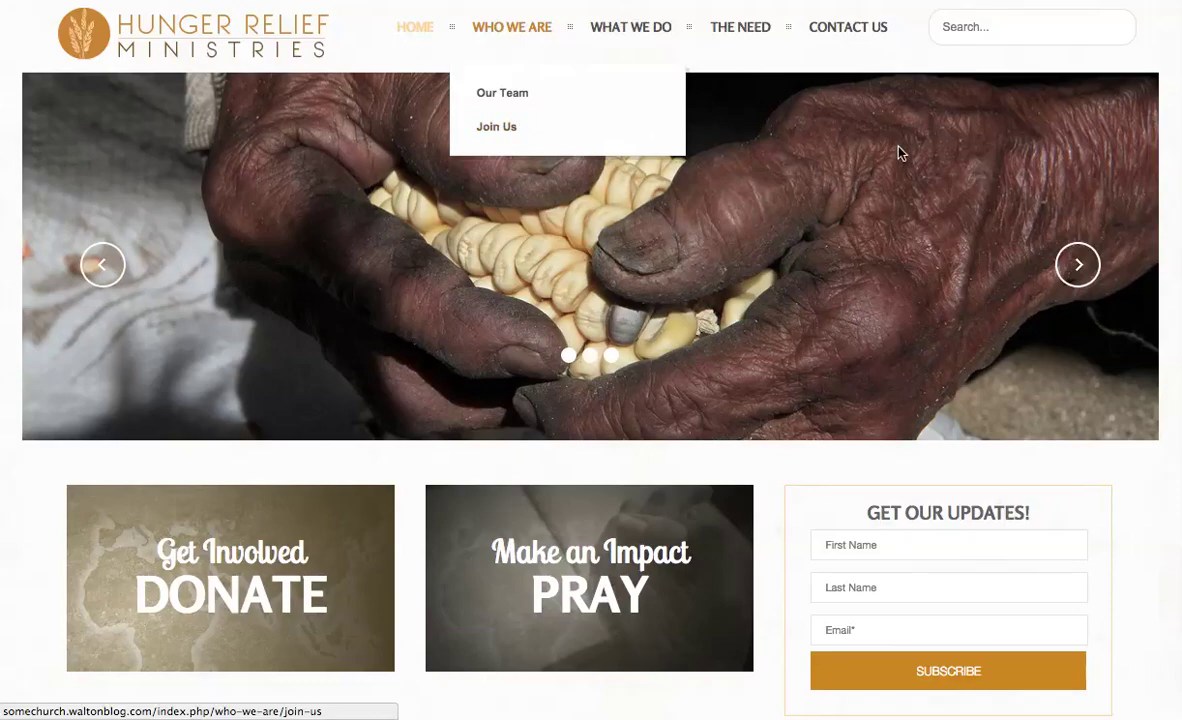
left_click(497, 130)
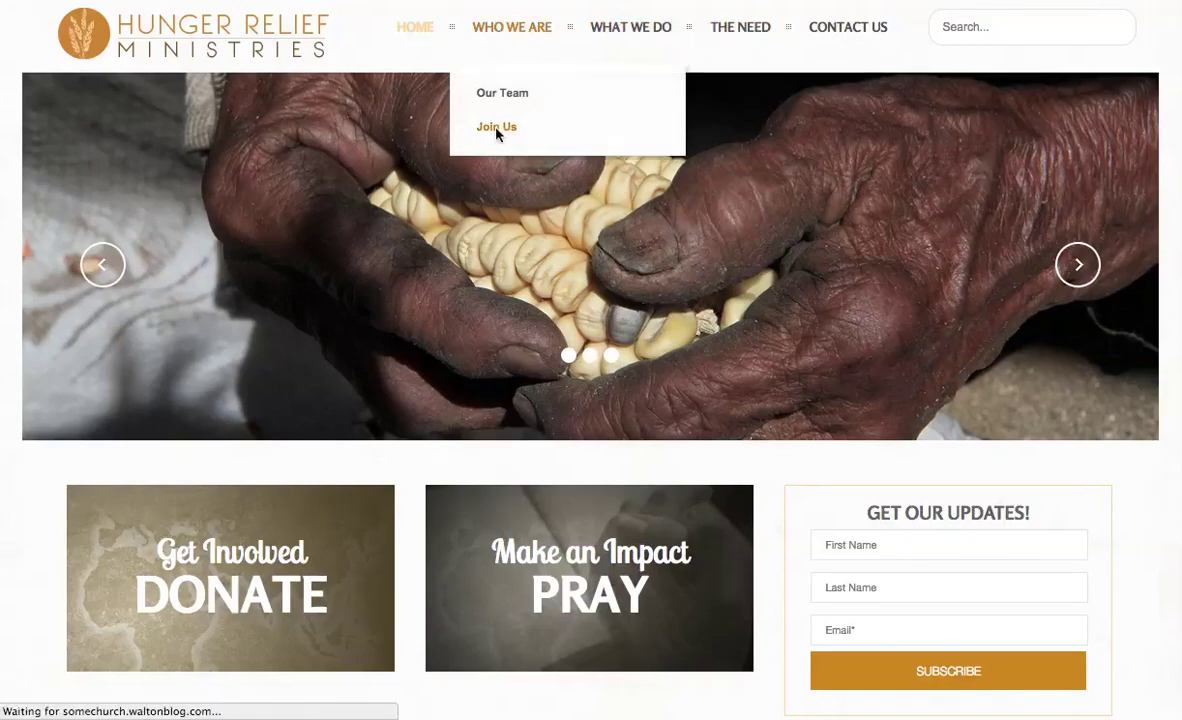